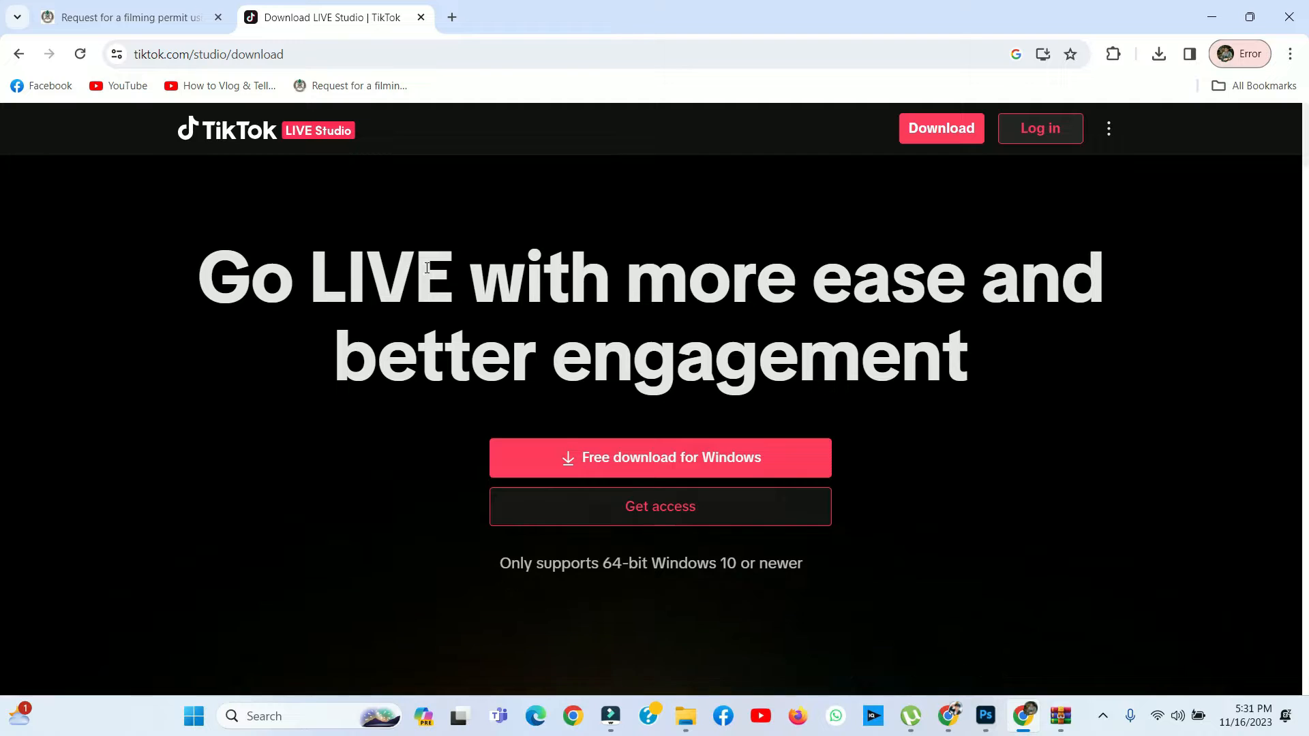
{"action": "left_click", "coordinate": [680, 470]}
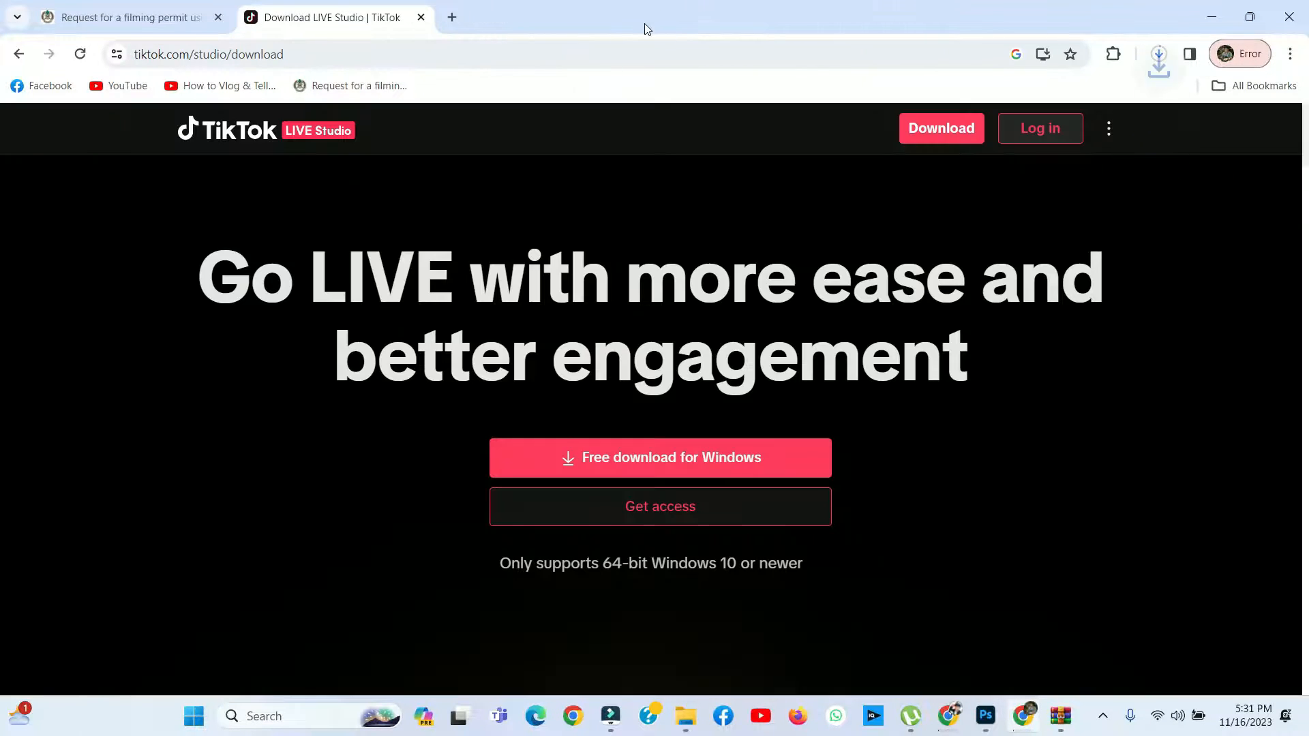
{"action": "left_click", "coordinate": [1172, 53]}
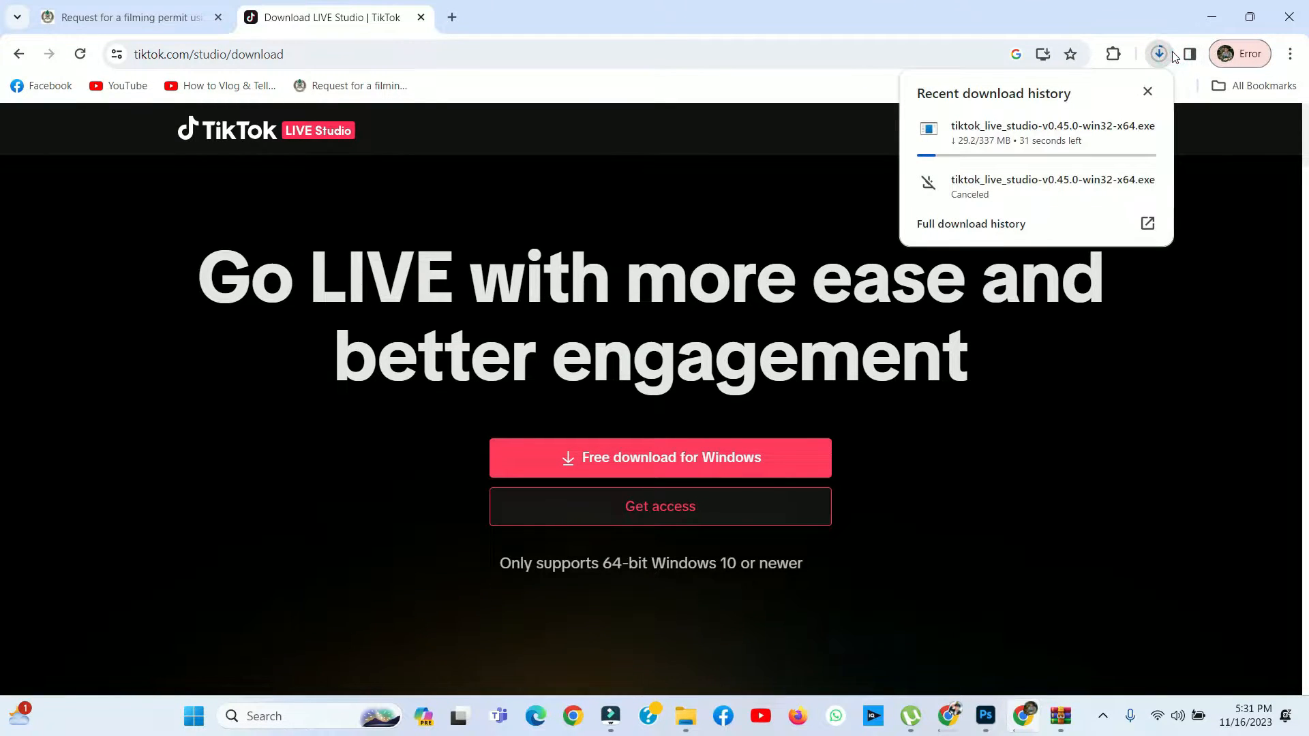
{"action": "left_click", "coordinate": [1145, 129]}
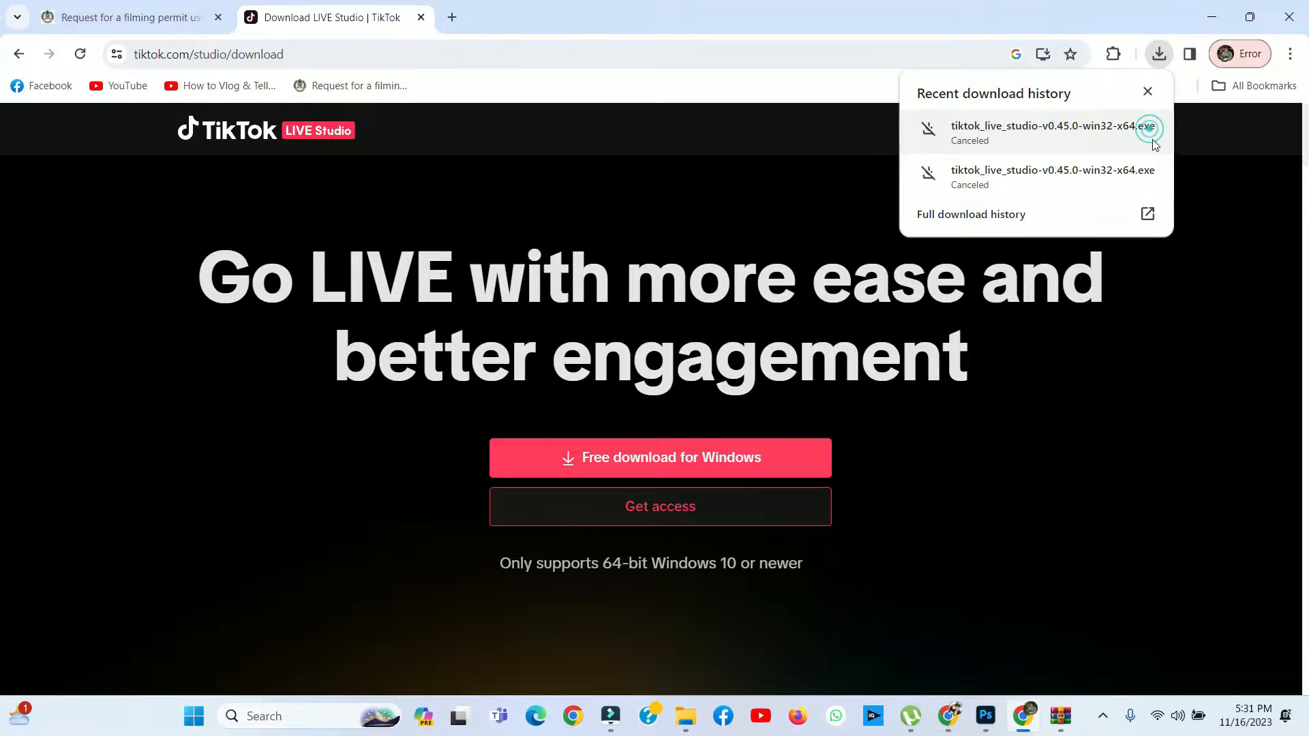
{"action": "left_click", "coordinate": [1254, 311]}
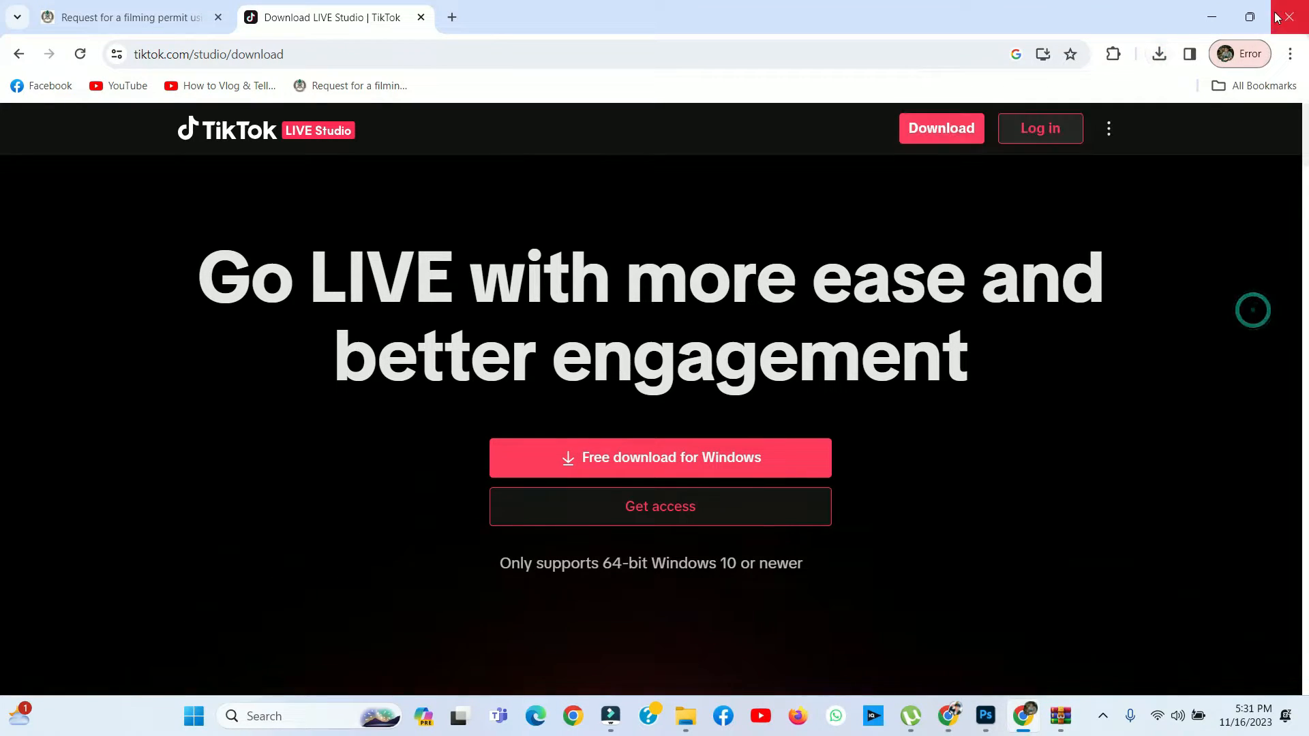
Minimize the browser and launch TikTok LIVE Studio from the desktop
{"action": "left_click", "coordinate": [1211, 20]}
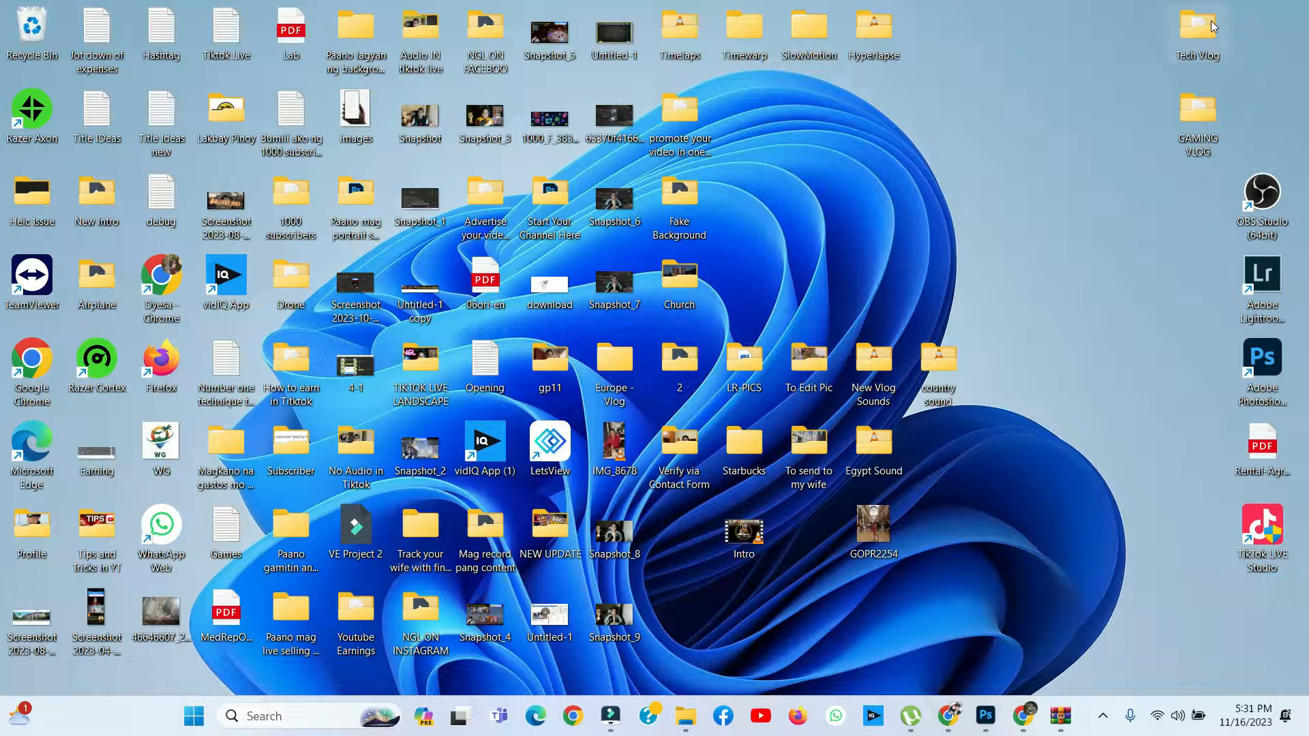
{"action": "right_click", "coordinate": [1272, 539]}
{"action": "double_click", "coordinate": [1275, 536]}
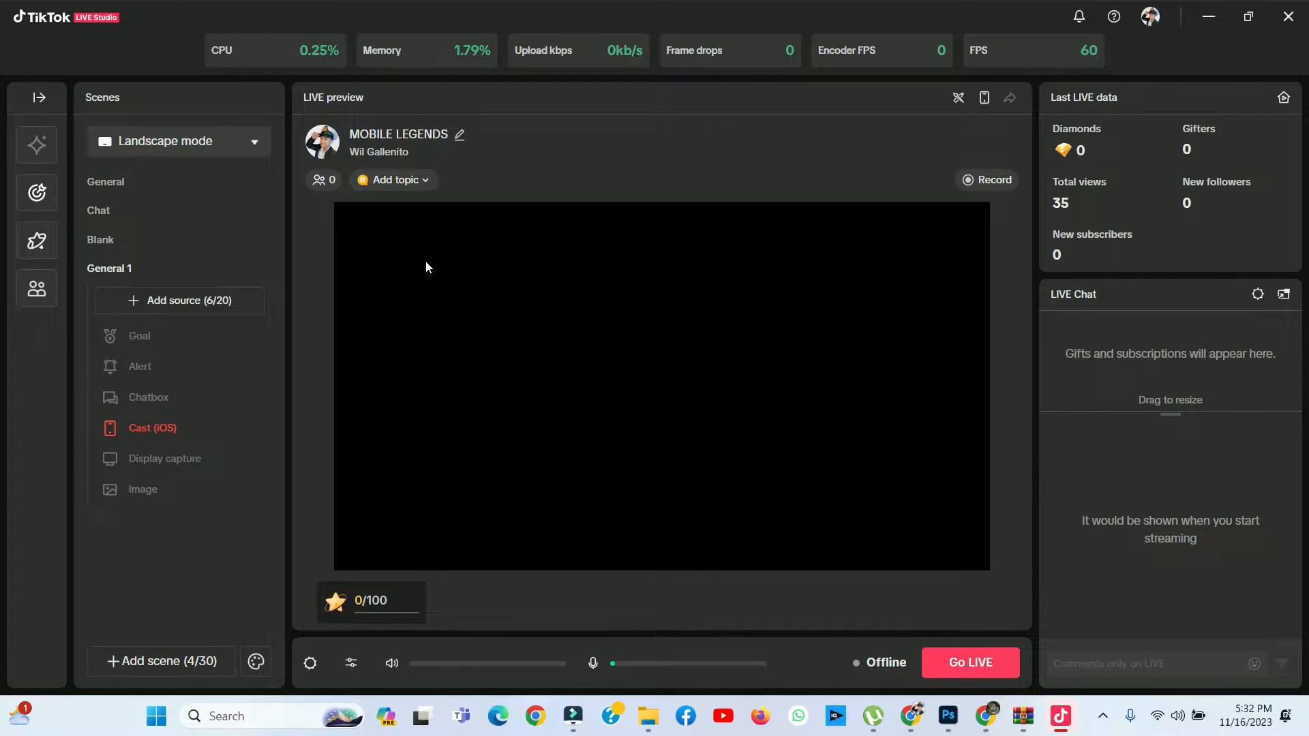
Start adding a Camera video source to the General 1 scene
{"action": "left_click", "coordinate": [223, 305]}
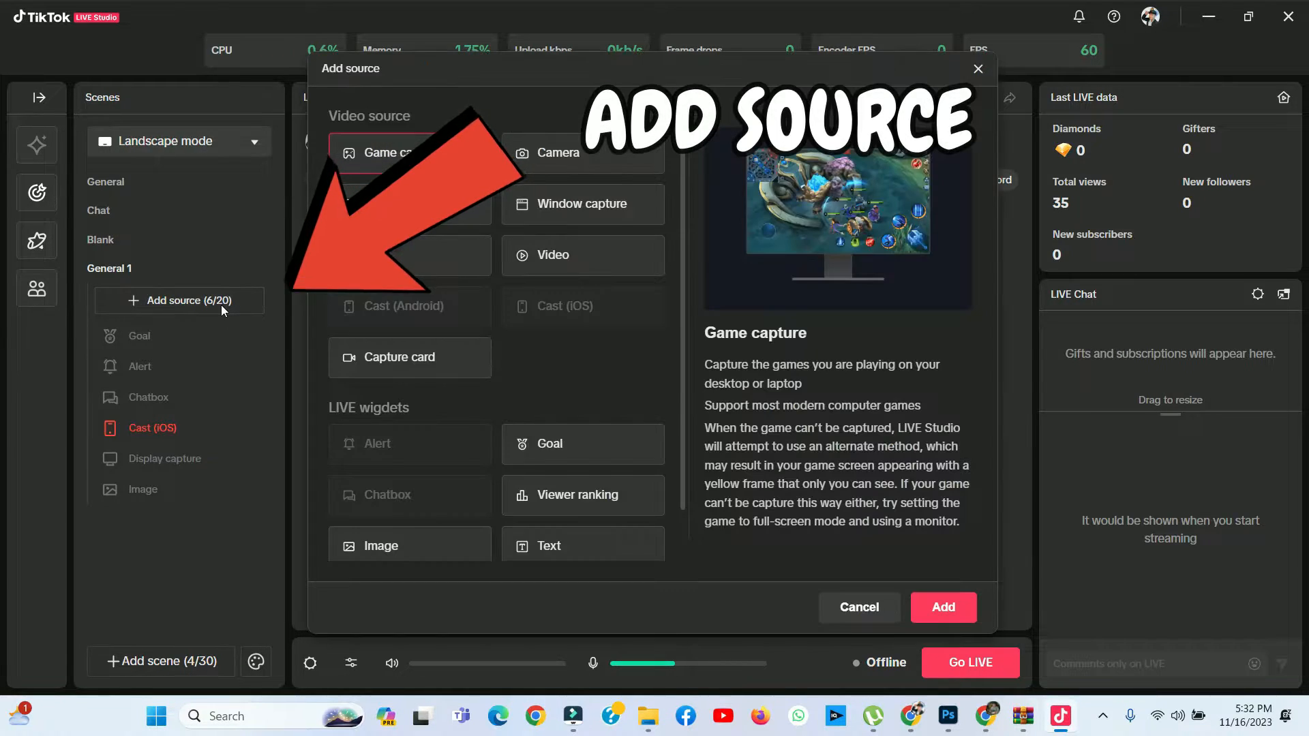
{"action": "left_click", "coordinate": [547, 154]}
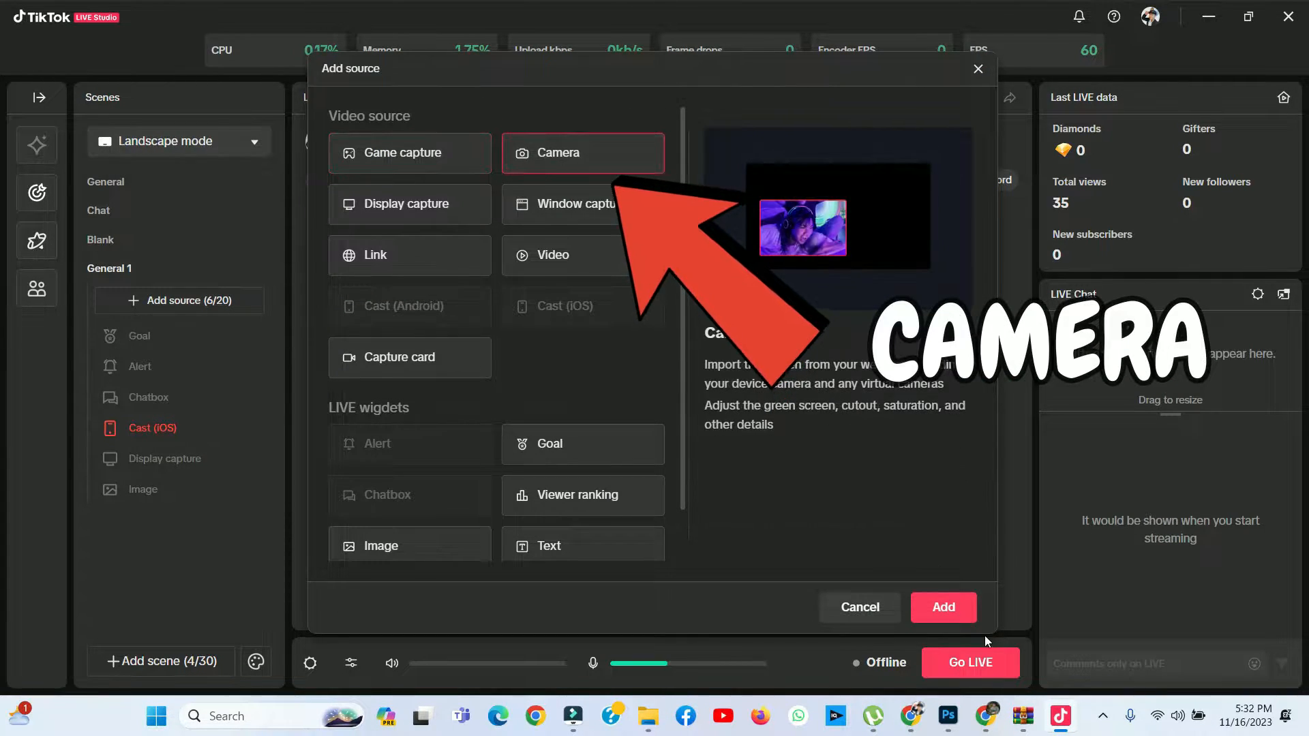
{"action": "left_click", "coordinate": [944, 607]}
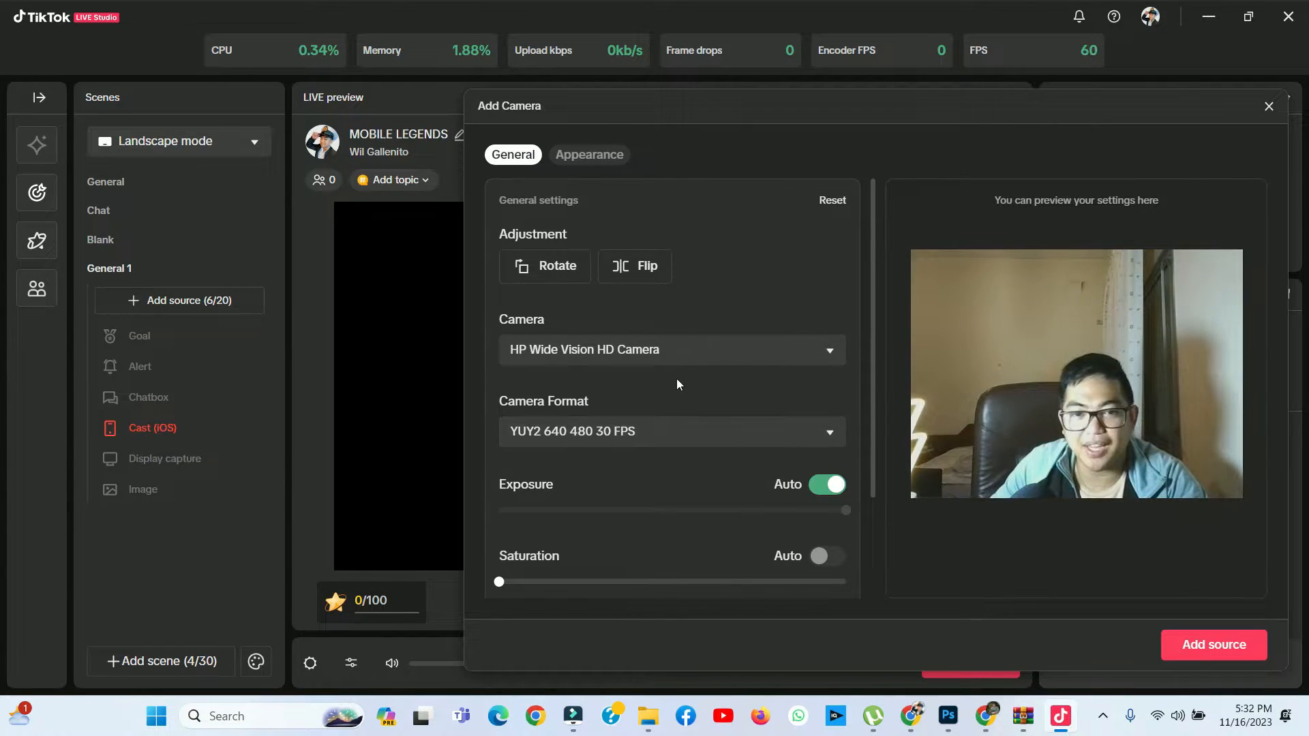
{"action": "left_click", "coordinate": [675, 358]}
{"action": "left_click", "coordinate": [787, 546]}
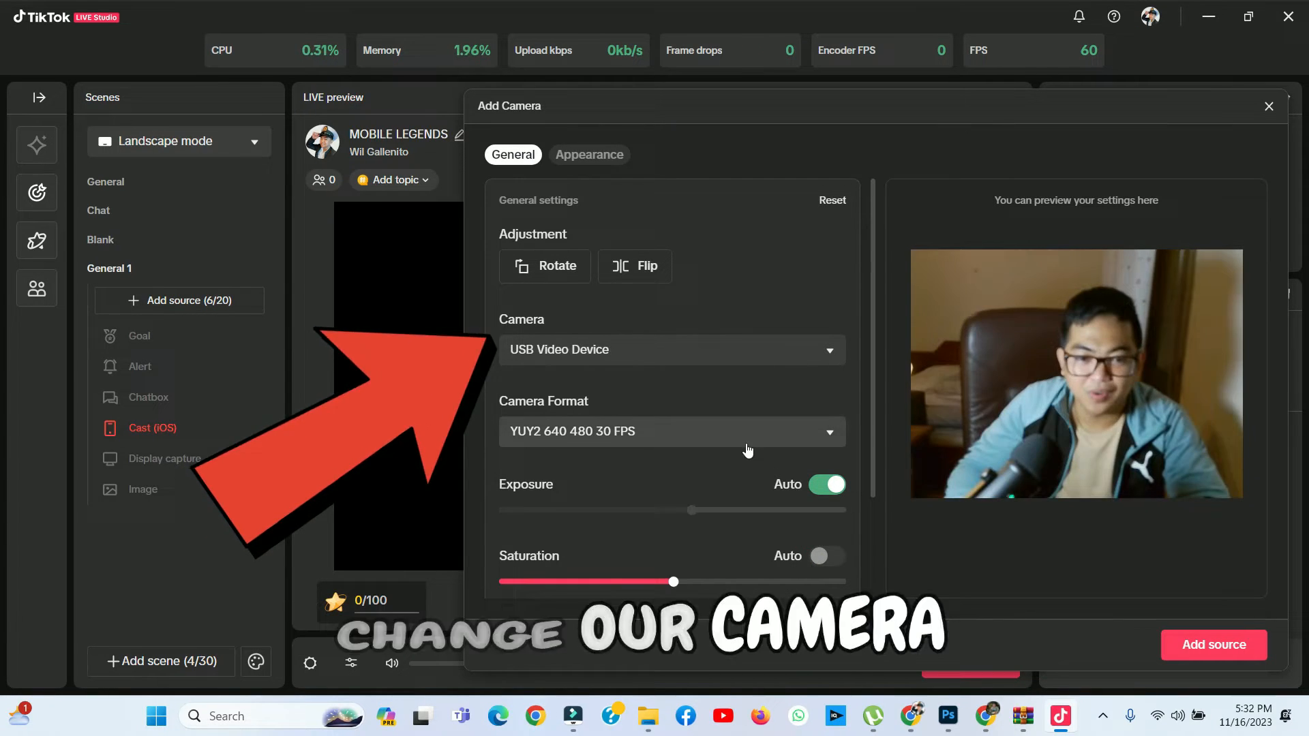
{"action": "left_click", "coordinate": [745, 436]}
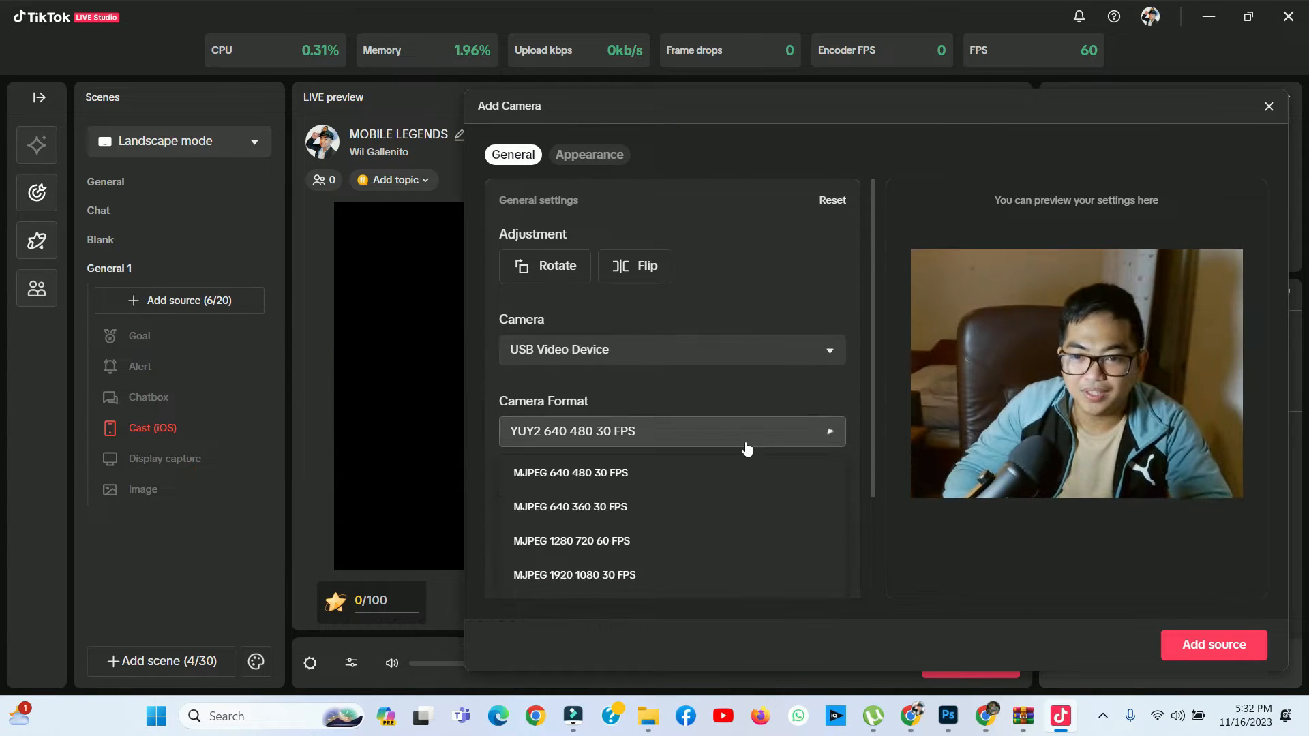
{"action": "scroll", "coordinate": [689, 471], "scroll_direction": "down", "scroll_amount": 2}
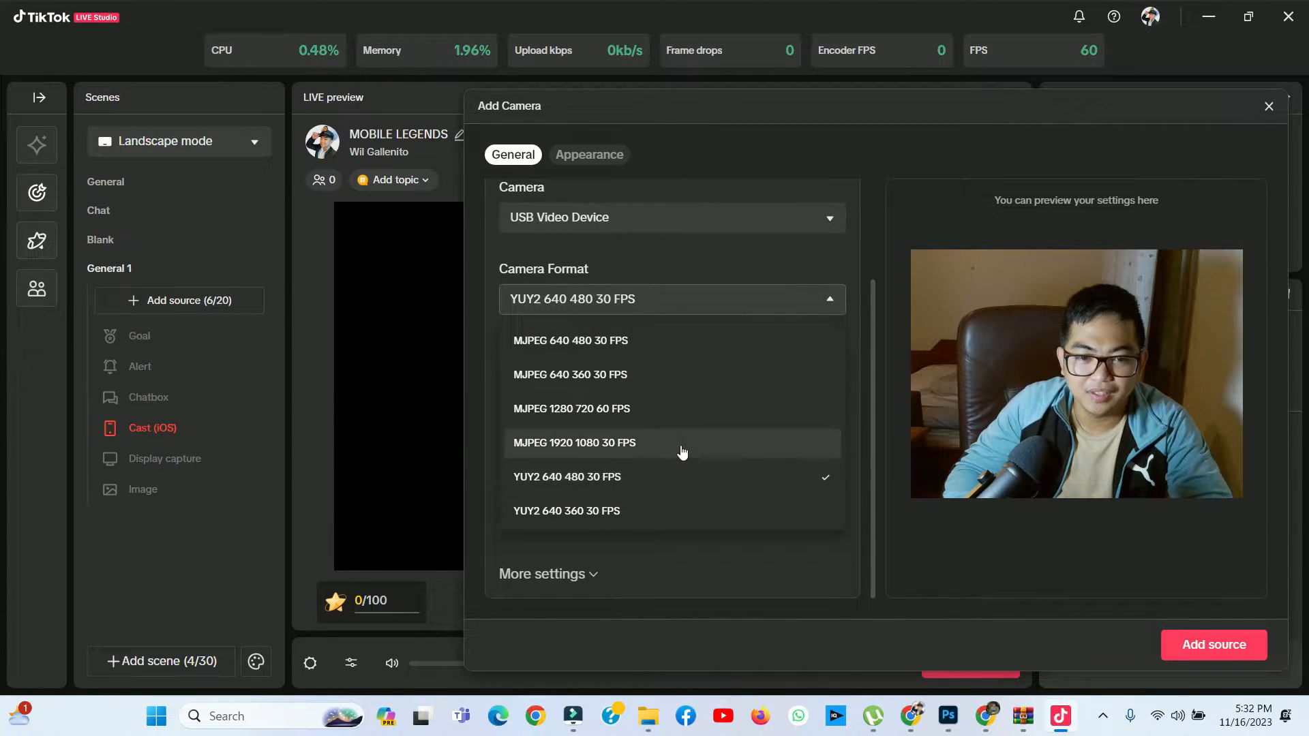
{"action": "left_click", "coordinate": [899, 637]}
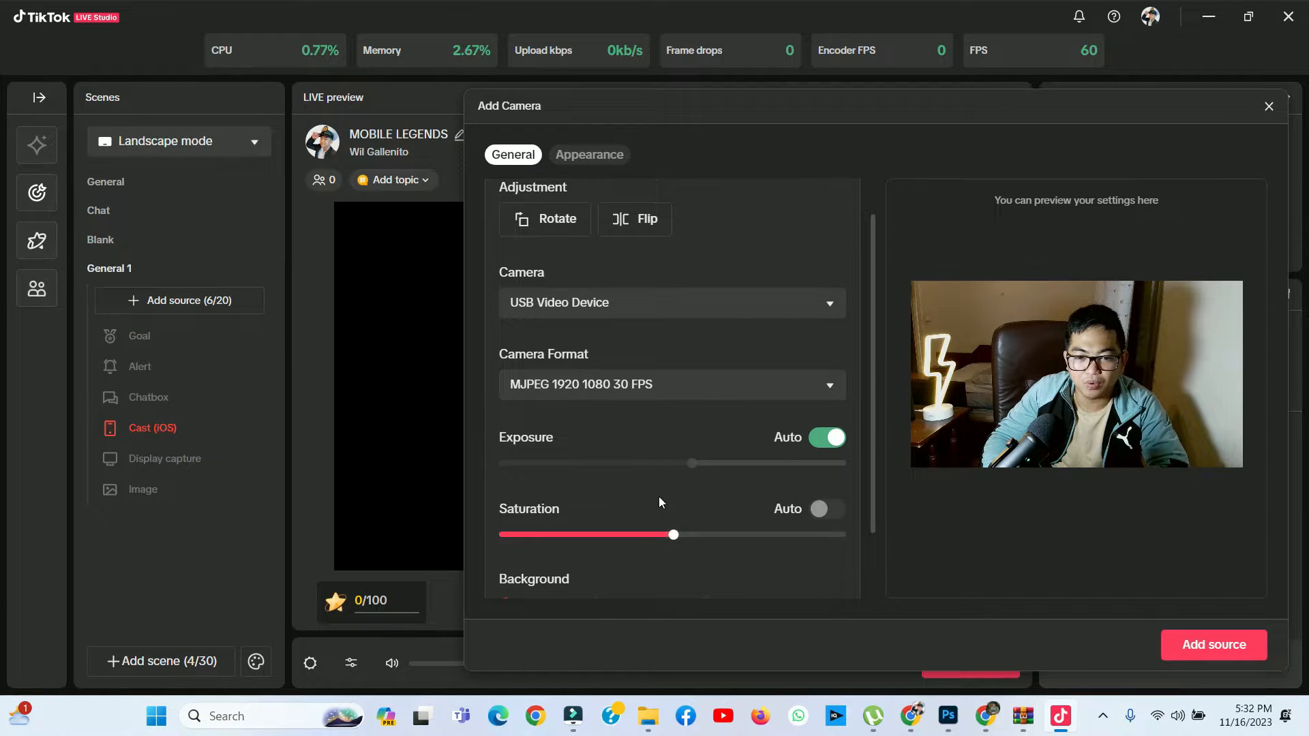
{"action": "scroll", "coordinate": [659, 477], "scroll_direction": "down", "scroll_amount": 2}
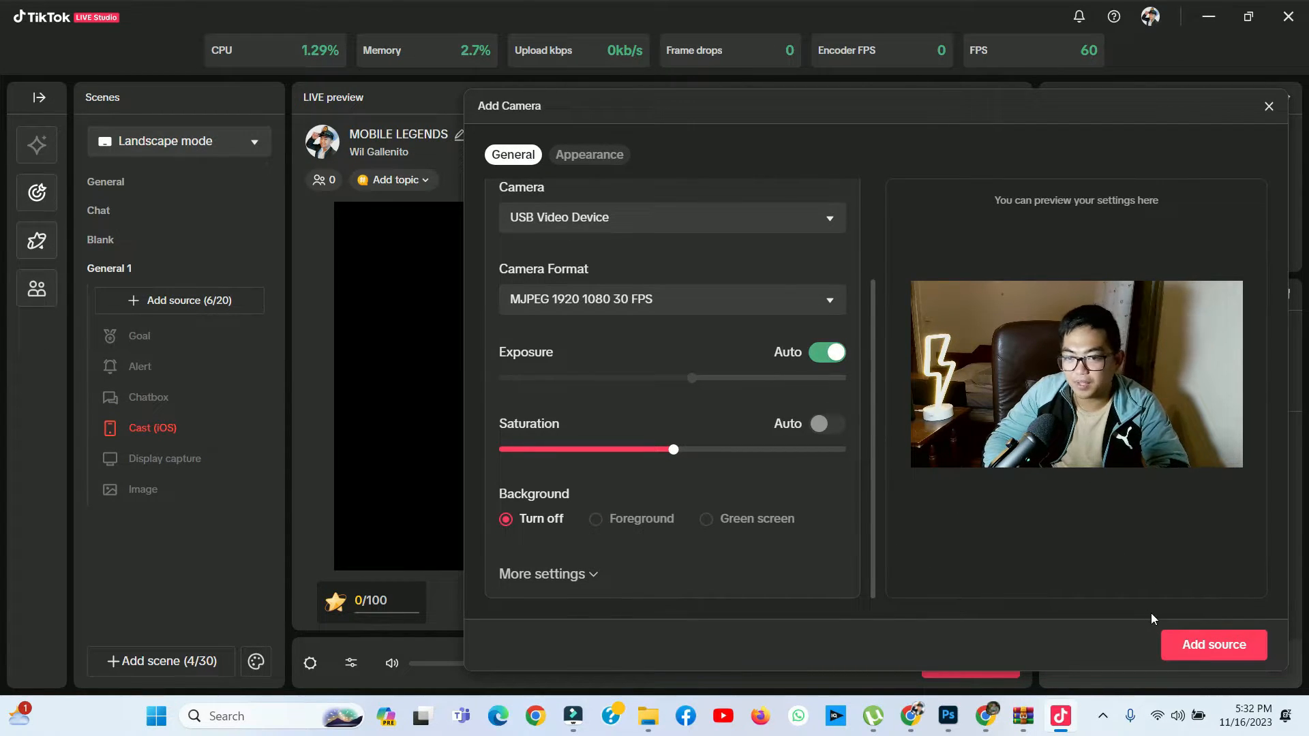
{"action": "left_click", "coordinate": [1205, 647]}
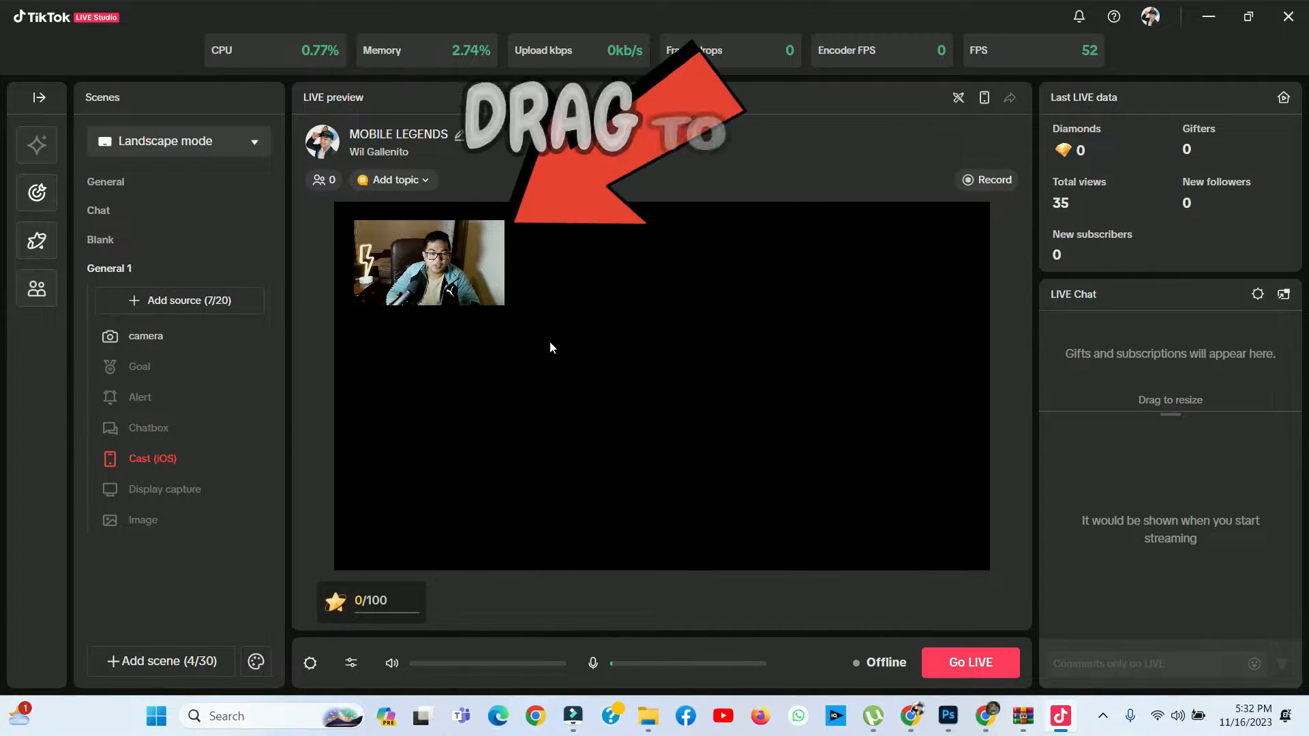
Enlarge the camera source until it fills the whole live preview canvas
{"action": "left_click", "coordinate": [498, 299]}
{"action": "left_click_drag", "start_coordinate": [501, 305], "coordinate": [1054, 581]}
{"action": "left_click_drag", "start_coordinate": [971, 570], "coordinate": [996, 575]}
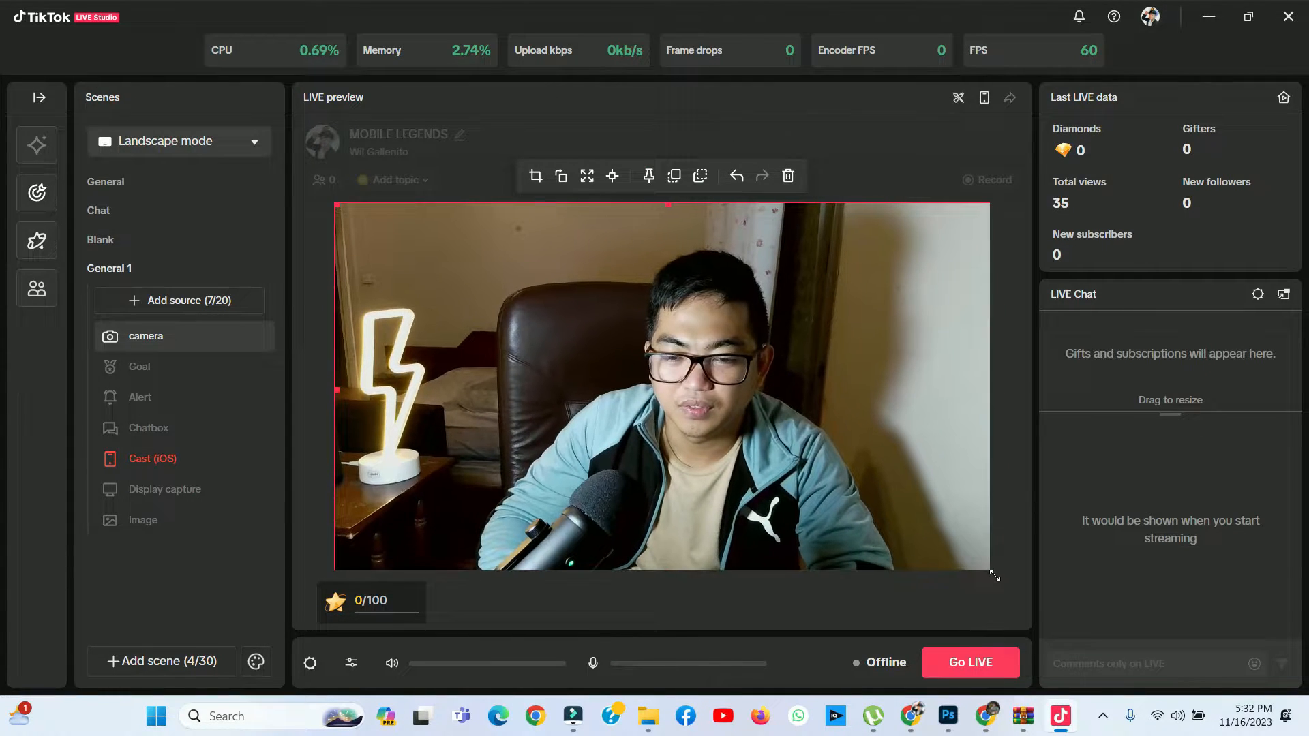
{"action": "left_click", "coordinate": [1017, 524]}
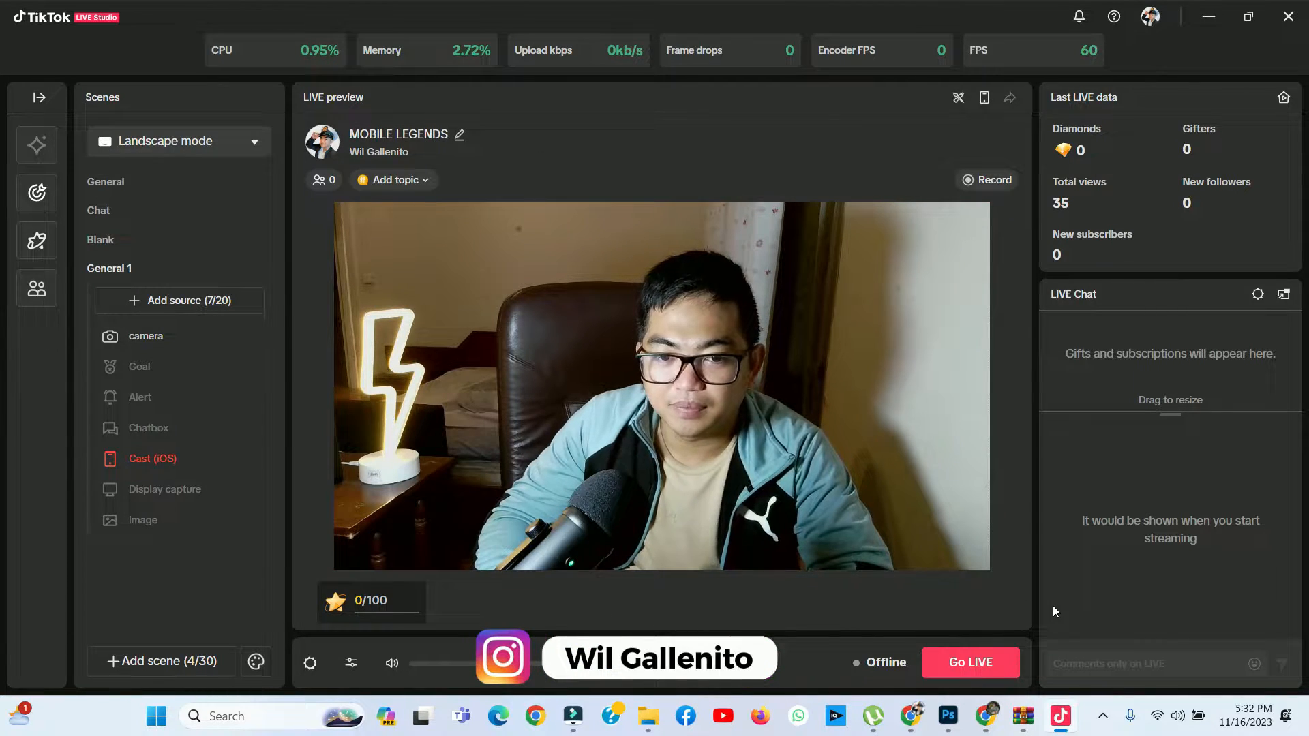
Switch to Chrome, open Google in a new tab and search for images of "black interior"
{"action": "left_click", "coordinate": [999, 711]}
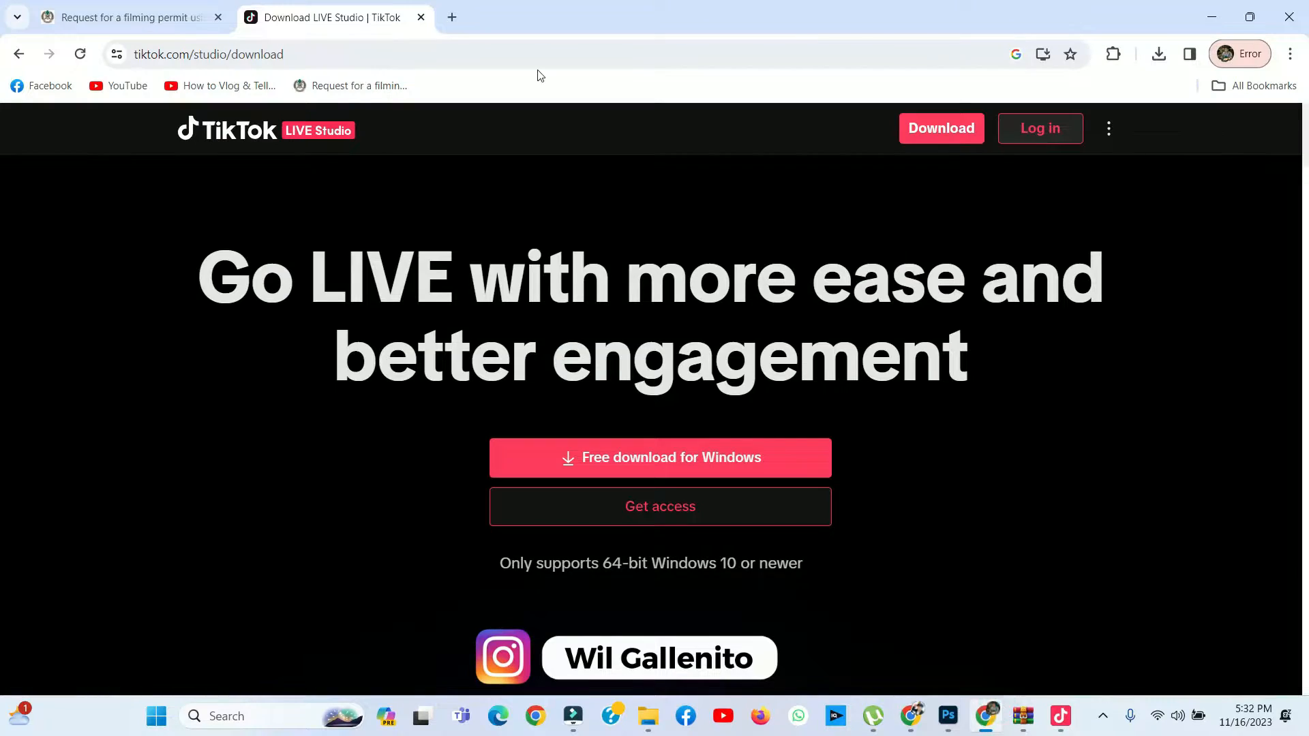
{"action": "key", "text": "ctrl+t"}
{"action": "type", "text": "g"}
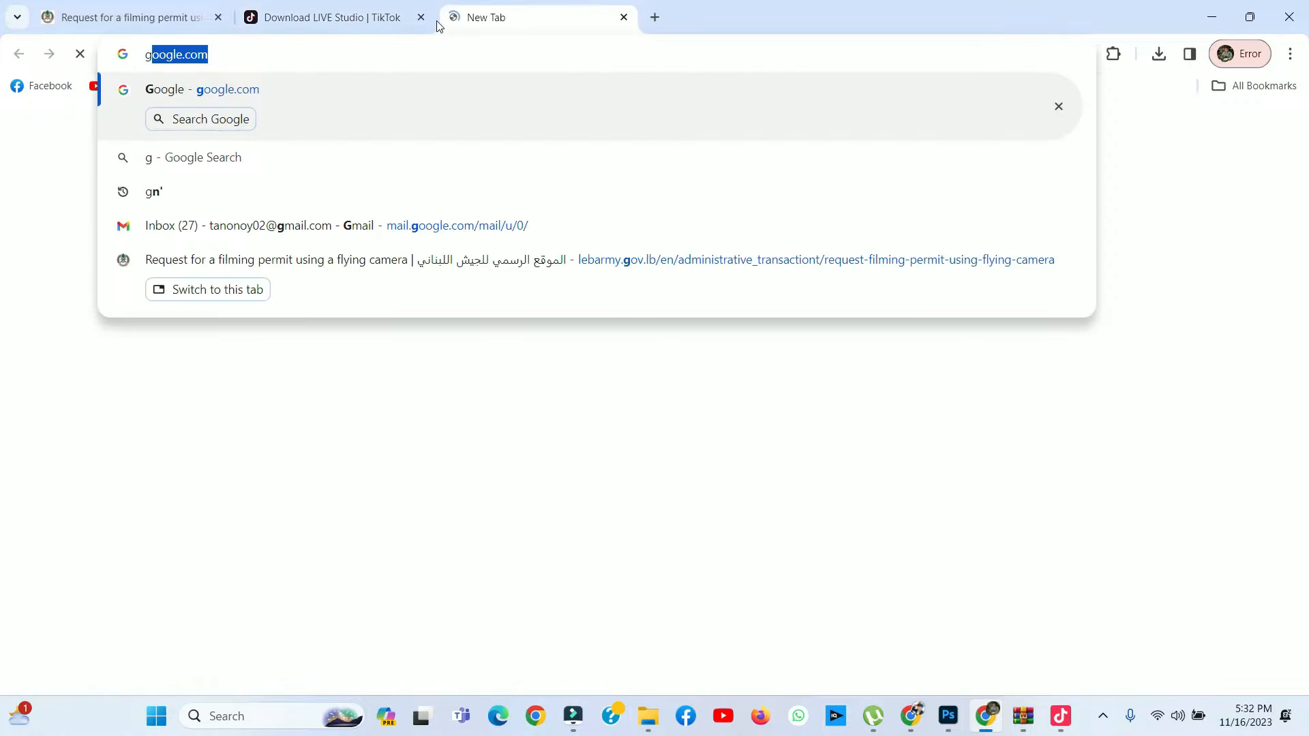
{"action": "key", "text": "Return"}
{"action": "type", "text": "black inter"}
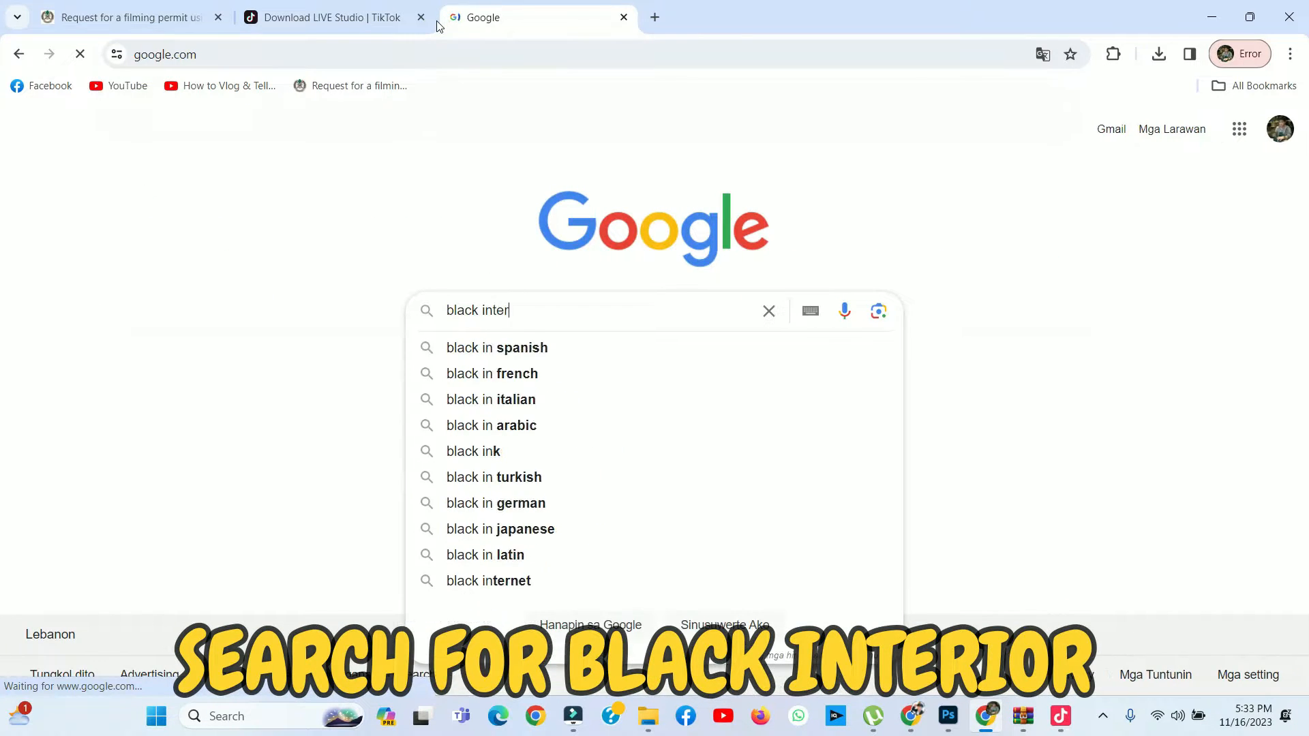
{"action": "type", "text": "ior"}
{"action": "key", "text": "Return"}
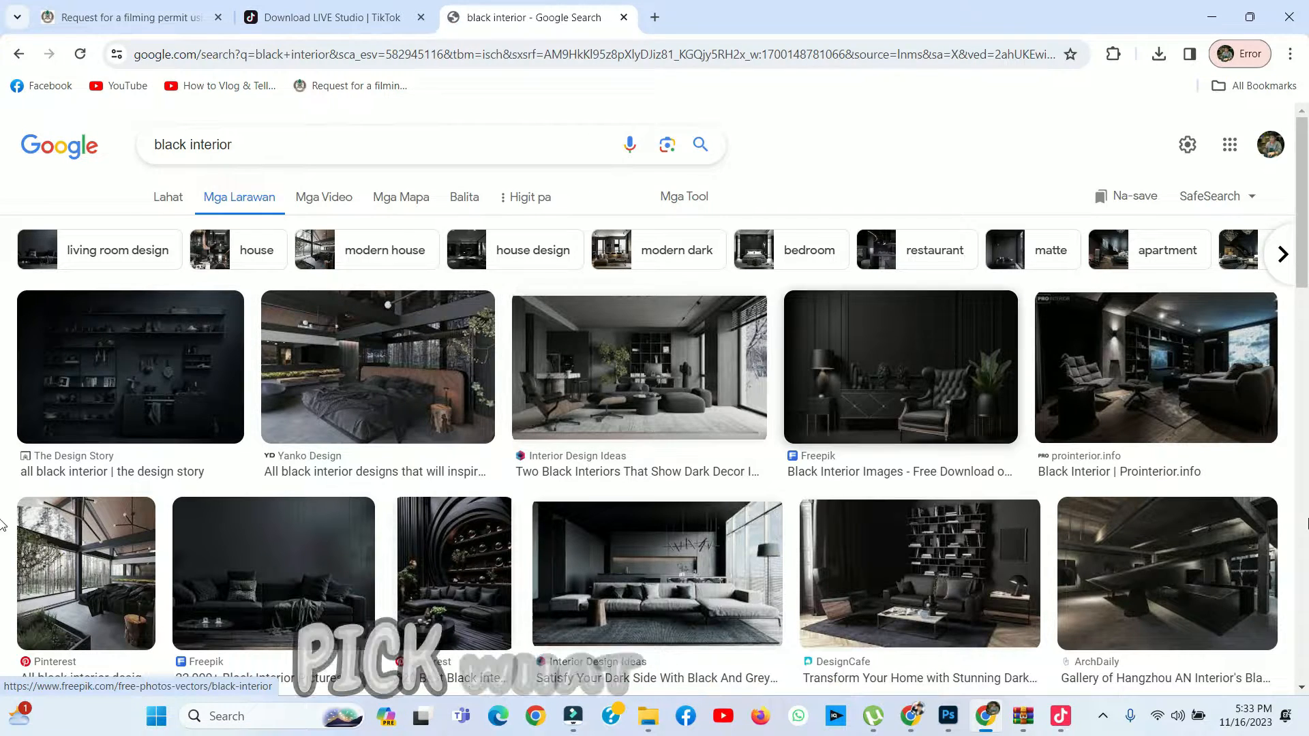
Browse the image results and preview the Black Living Room Interior picture from Behance
{"action": "scroll", "coordinate": [648, 450], "scroll_direction": "down", "scroll_amount": 3}
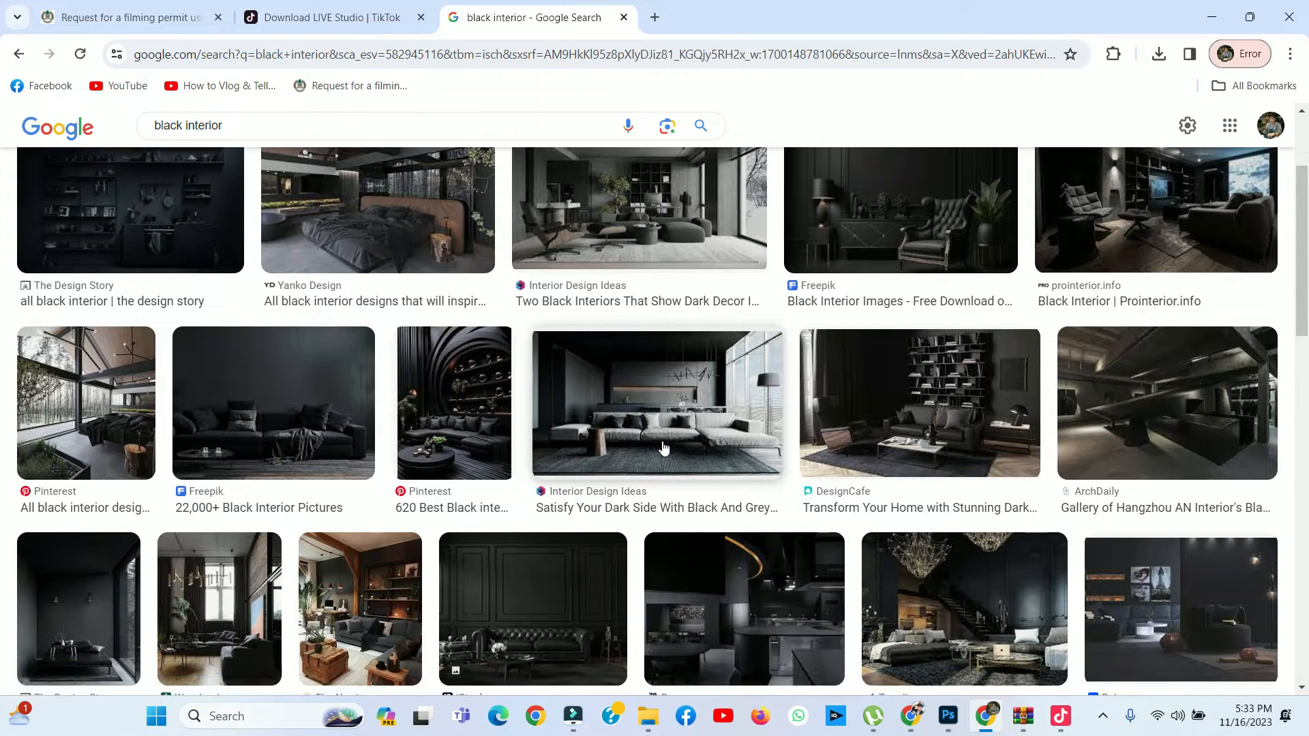
{"action": "scroll", "coordinate": [648, 463], "scroll_direction": "down", "scroll_amount": 4}
{"action": "scroll", "coordinate": [1016, 527], "scroll_direction": "down", "scroll_amount": 3}
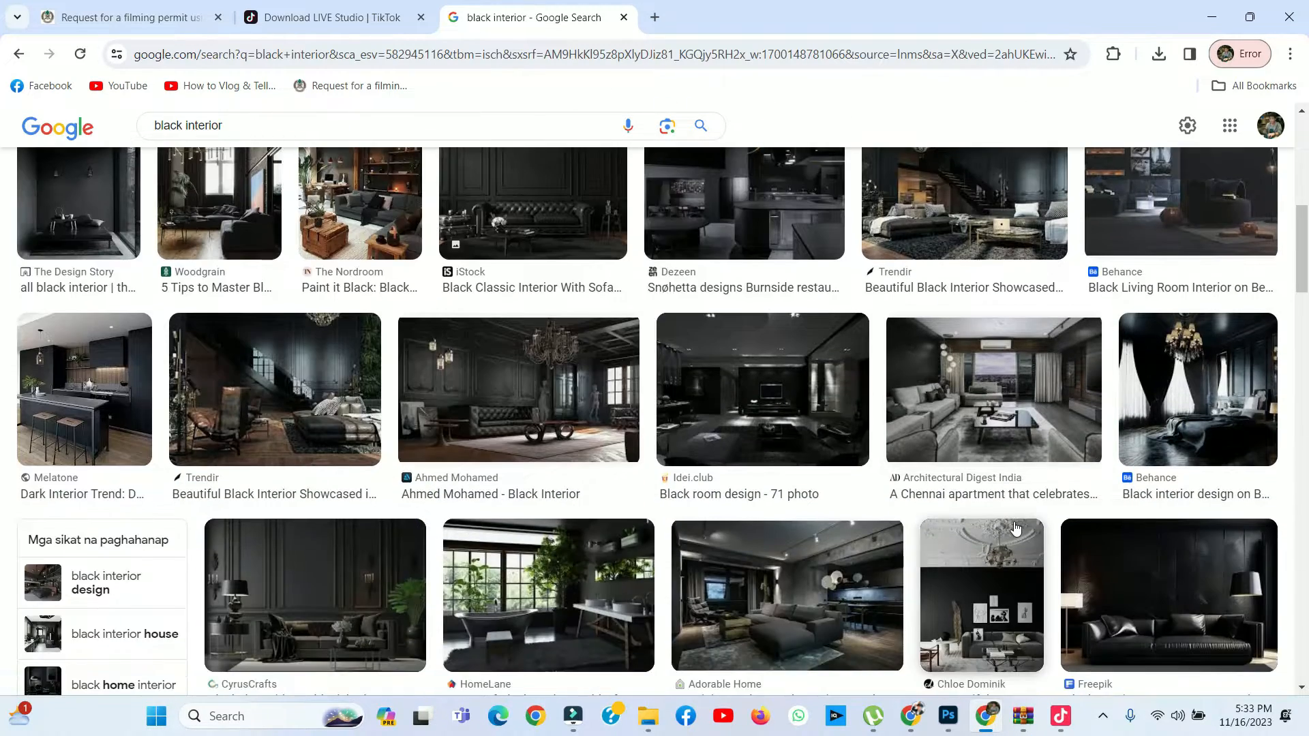
{"action": "scroll", "coordinate": [605, 445], "scroll_direction": "down", "scroll_amount": 4}
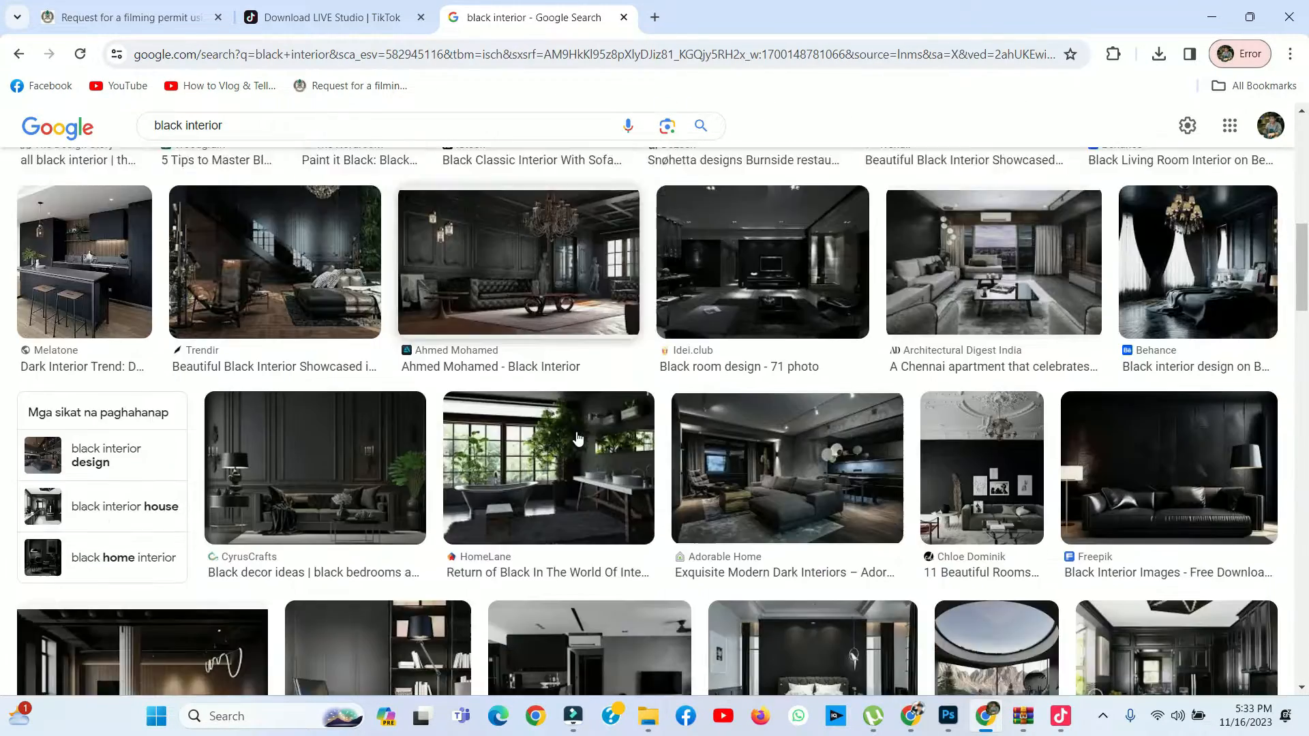
{"action": "scroll", "coordinate": [886, 484], "scroll_direction": "up", "scroll_amount": 4}
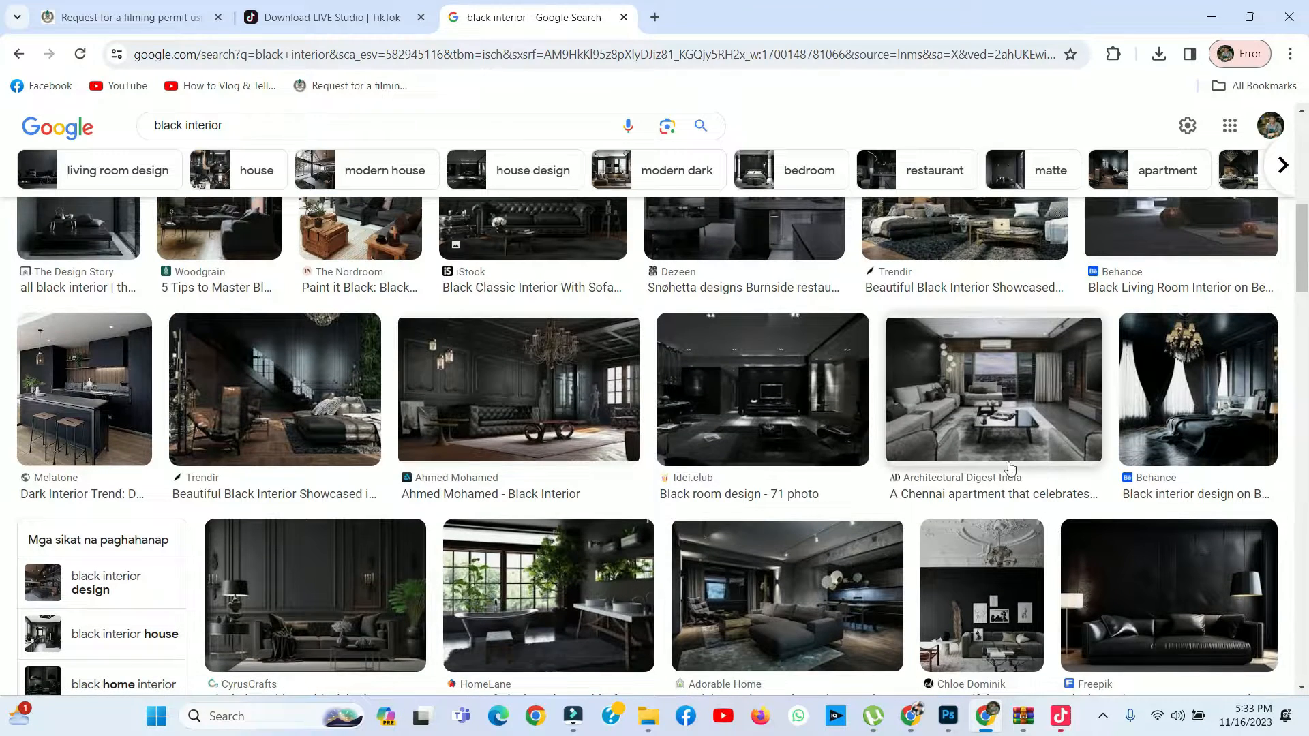
{"action": "scroll", "coordinate": [1009, 471], "scroll_direction": "up", "scroll_amount": 3}
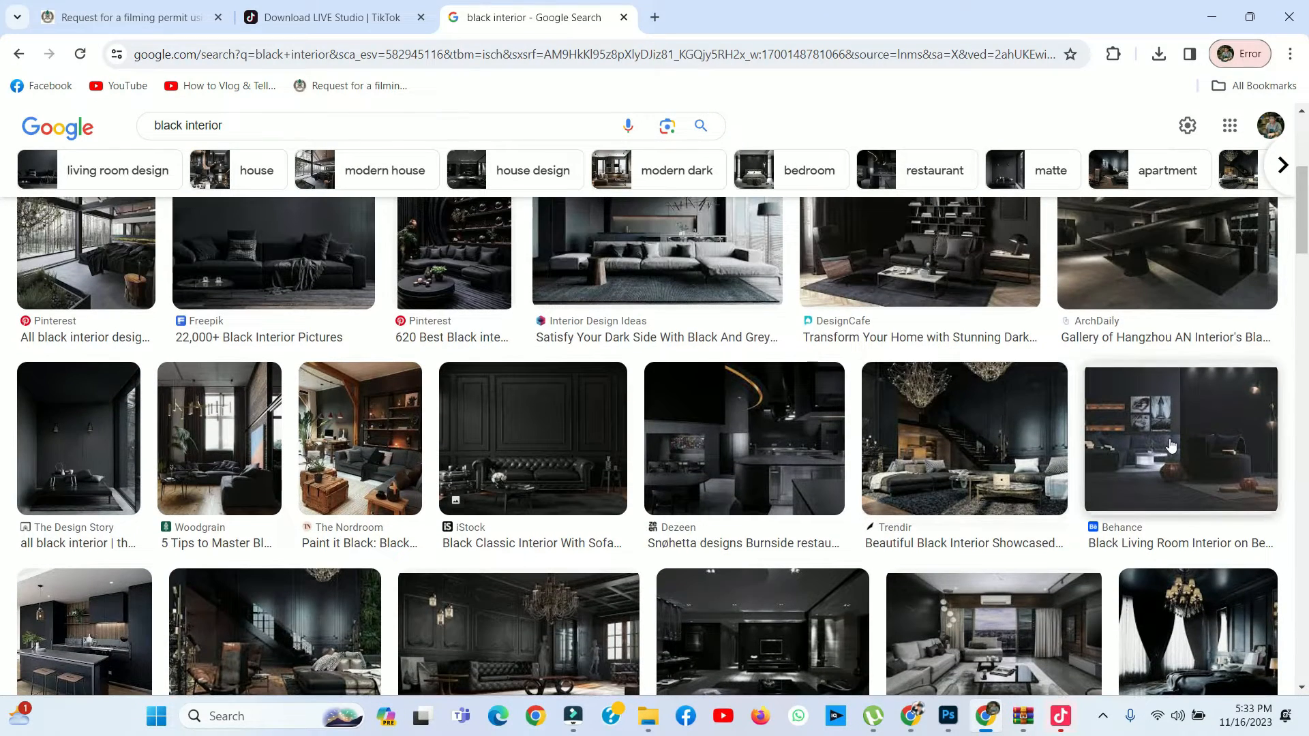
{"action": "left_click", "coordinate": [1169, 439]}
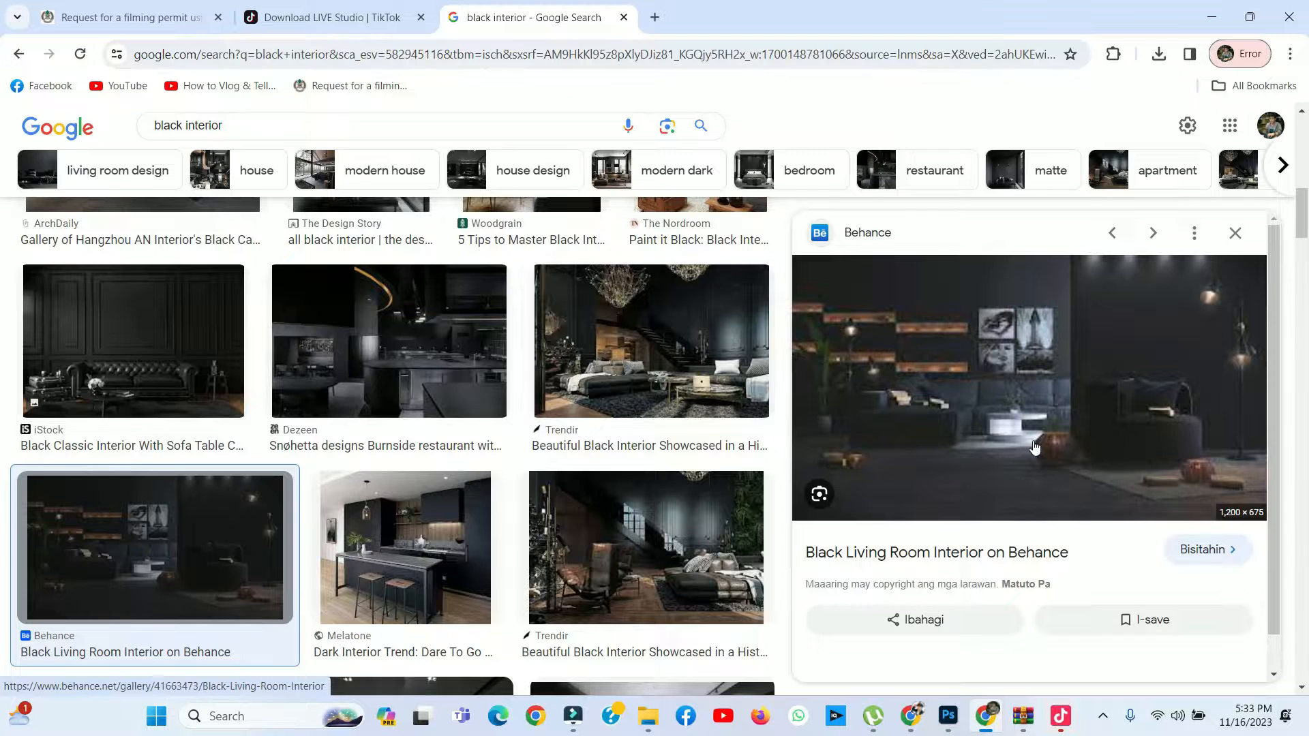
{"action": "right_click", "coordinate": [1030, 446]}
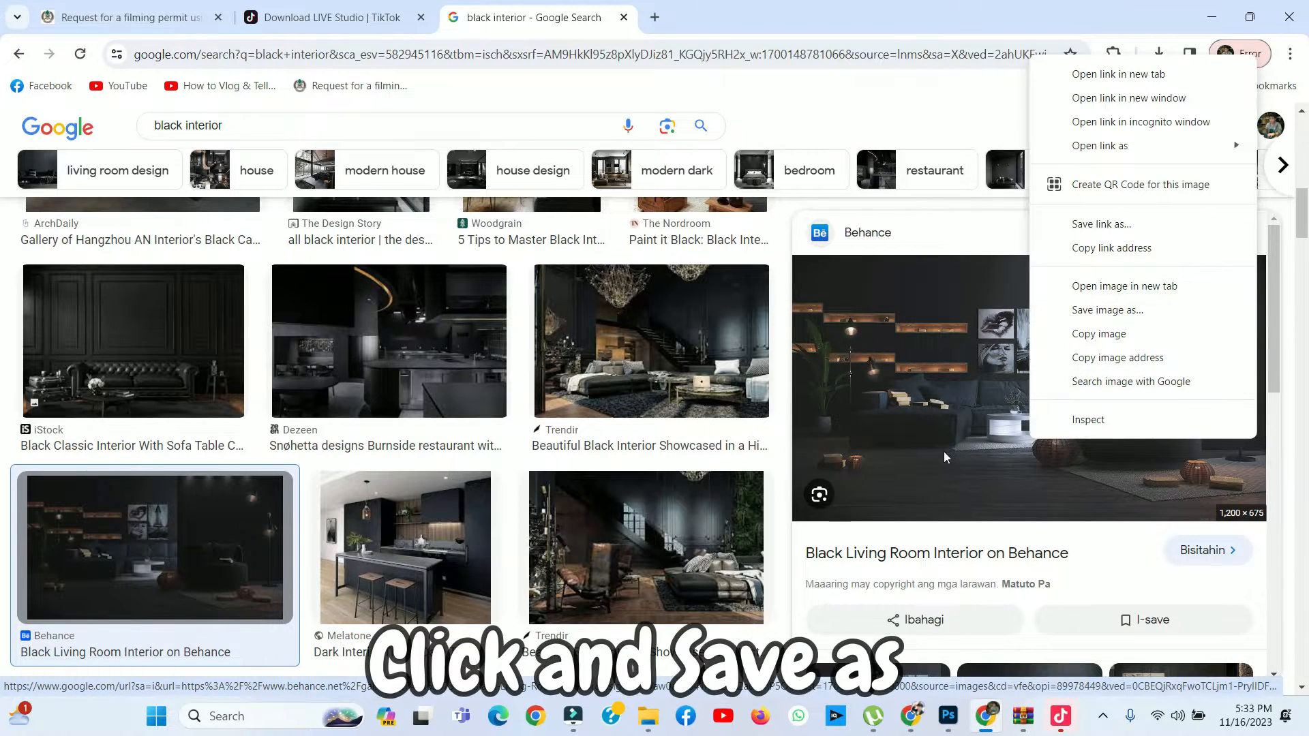
{"action": "left_click", "coordinate": [930, 7]}
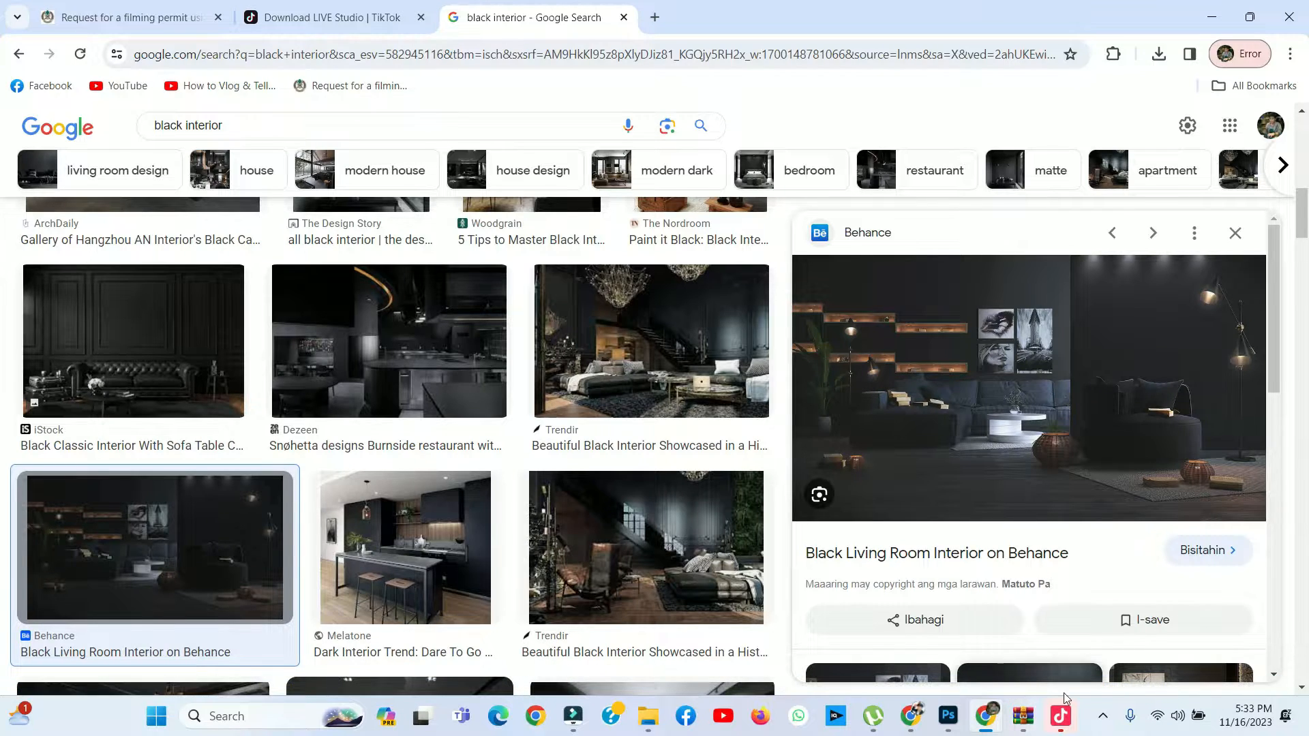
Return to TikTok LIVE Studio and add the desktop file 63370f41663473.57aef7347cd99 as an Image source in the General 1 scene
{"action": "left_click", "coordinate": [989, 728]}
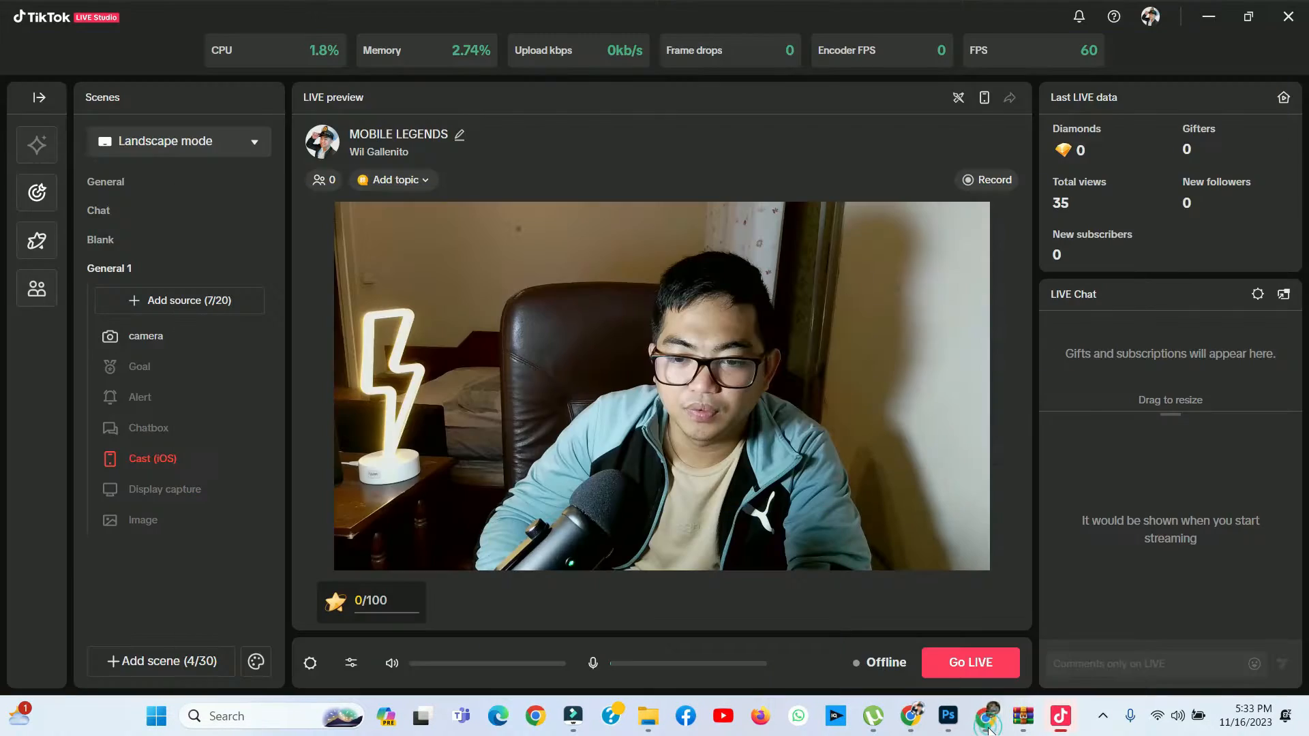
{"action": "left_click", "coordinate": [189, 308]}
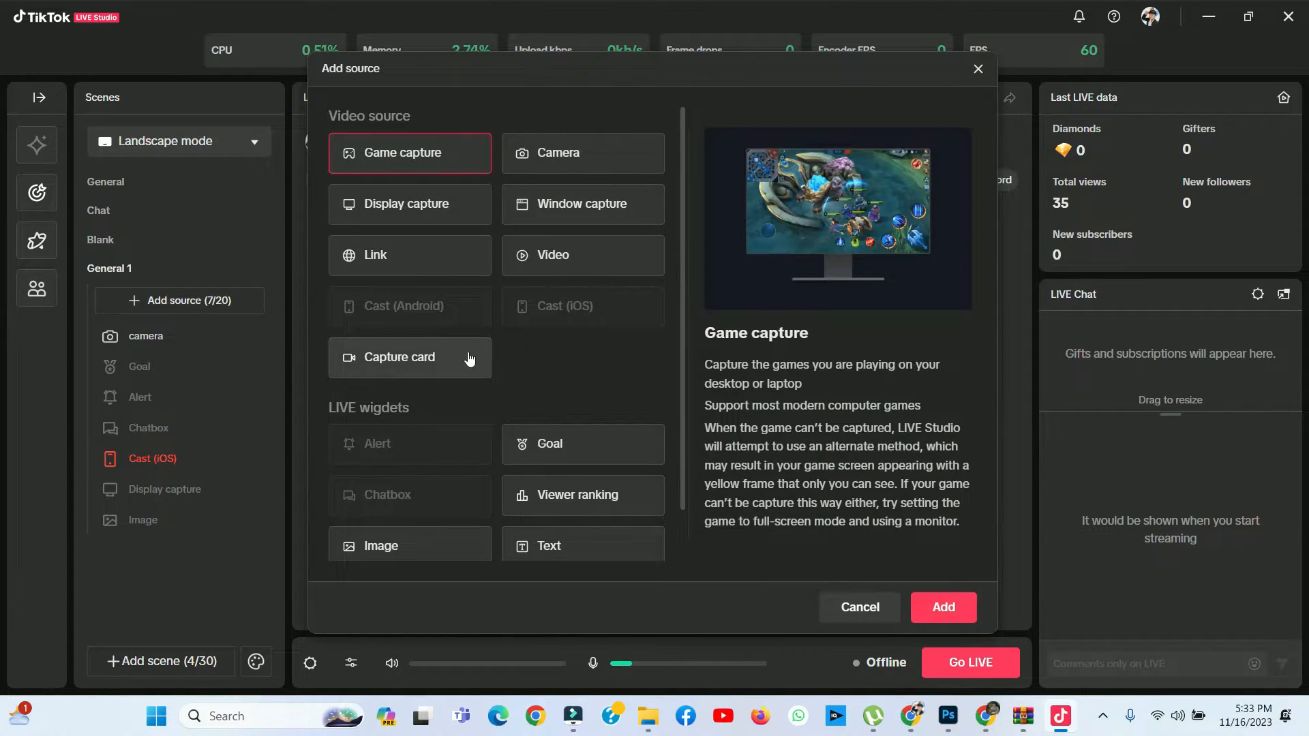
{"action": "left_click", "coordinate": [460, 548]}
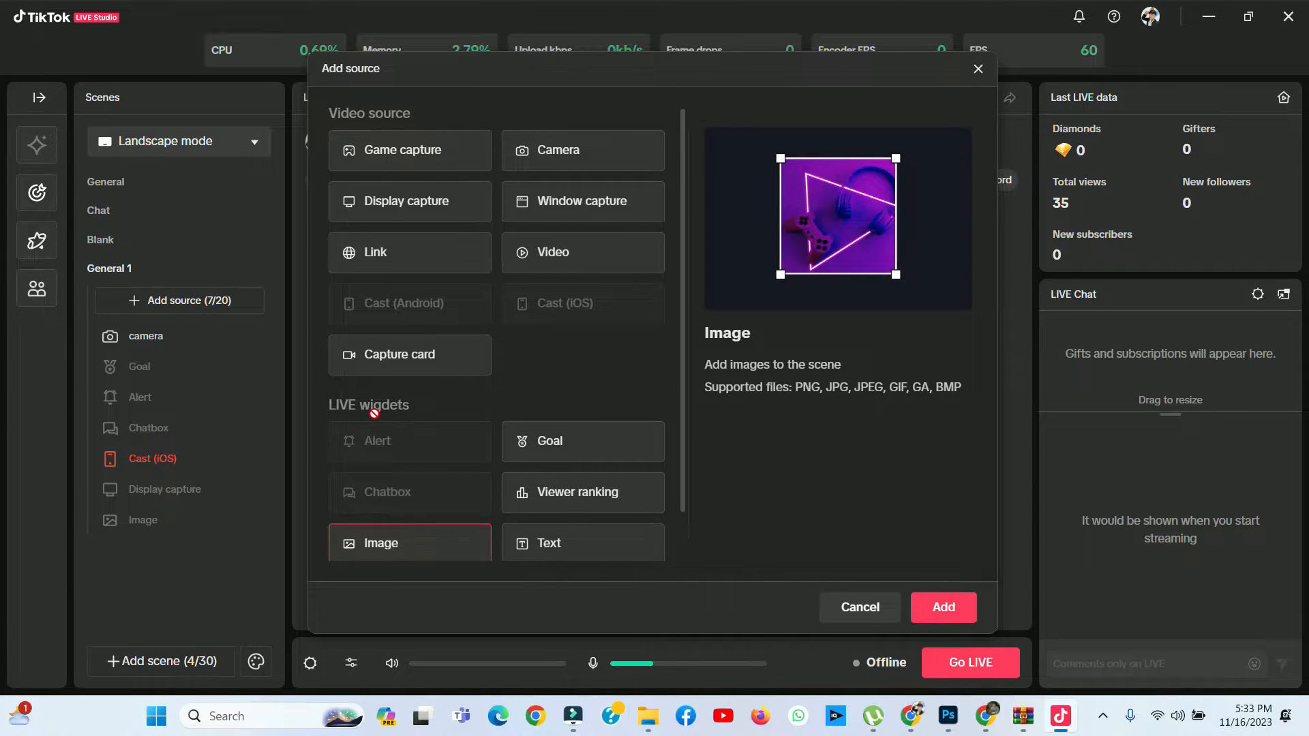
{"action": "scroll", "coordinate": [382, 443], "scroll_direction": "down", "scroll_amount": 1}
{"action": "left_click", "coordinate": [944, 607]}
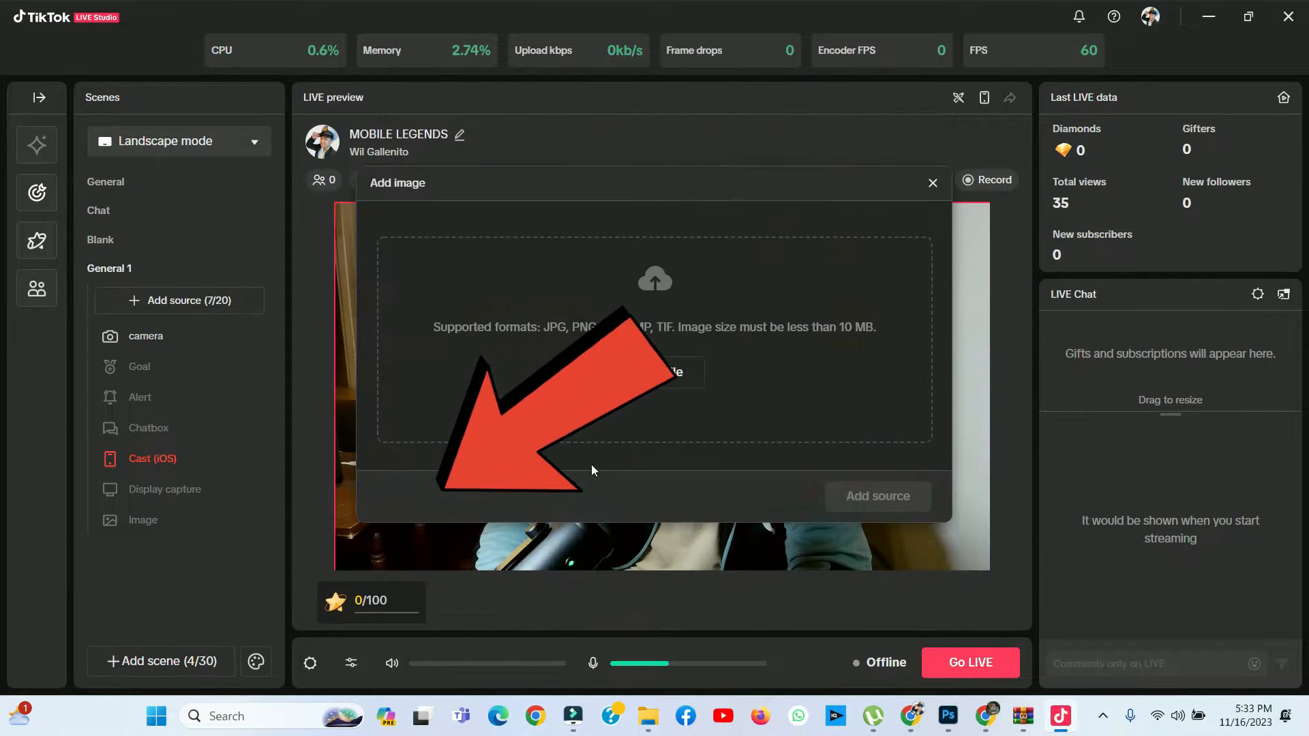
{"action": "left_click", "coordinate": [676, 372]}
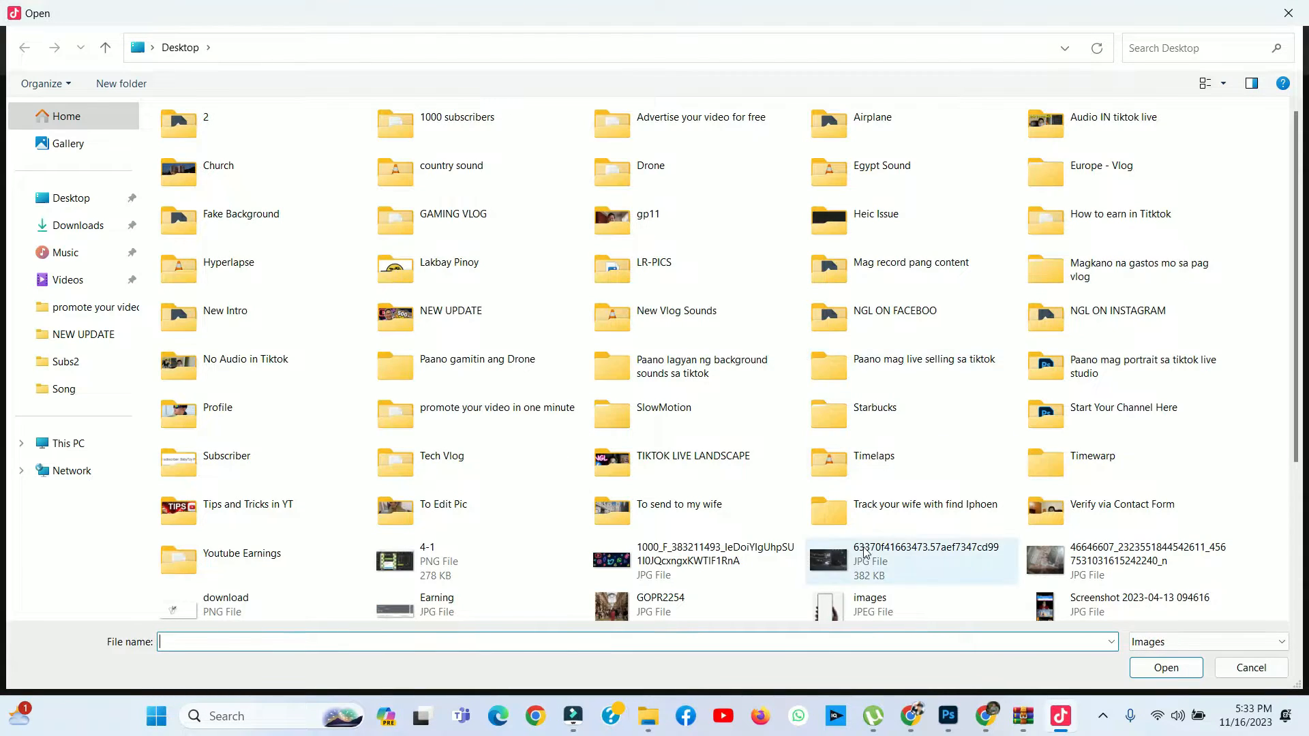
{"action": "double_click", "coordinate": [880, 561]}
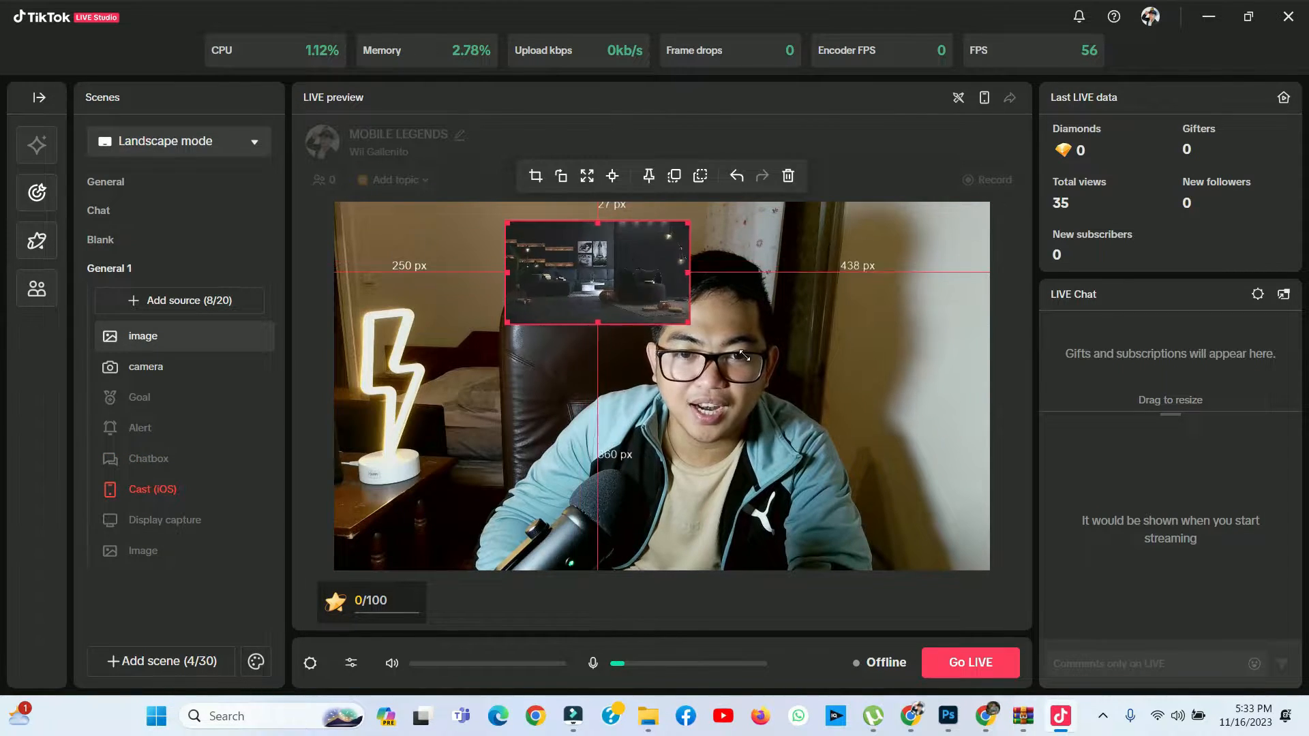
Enlarge the interior image to fill the whole live preview canvas and move it below the camera in the General 1 source list
{"action": "left_click_drag", "start_coordinate": [744, 356], "coordinate": [1031, 530]}
{"action": "left_click_drag", "start_coordinate": [932, 465], "coordinate": [746, 431]}
{"action": "left_click_drag", "start_coordinate": [918, 518], "coordinate": [983, 570]}
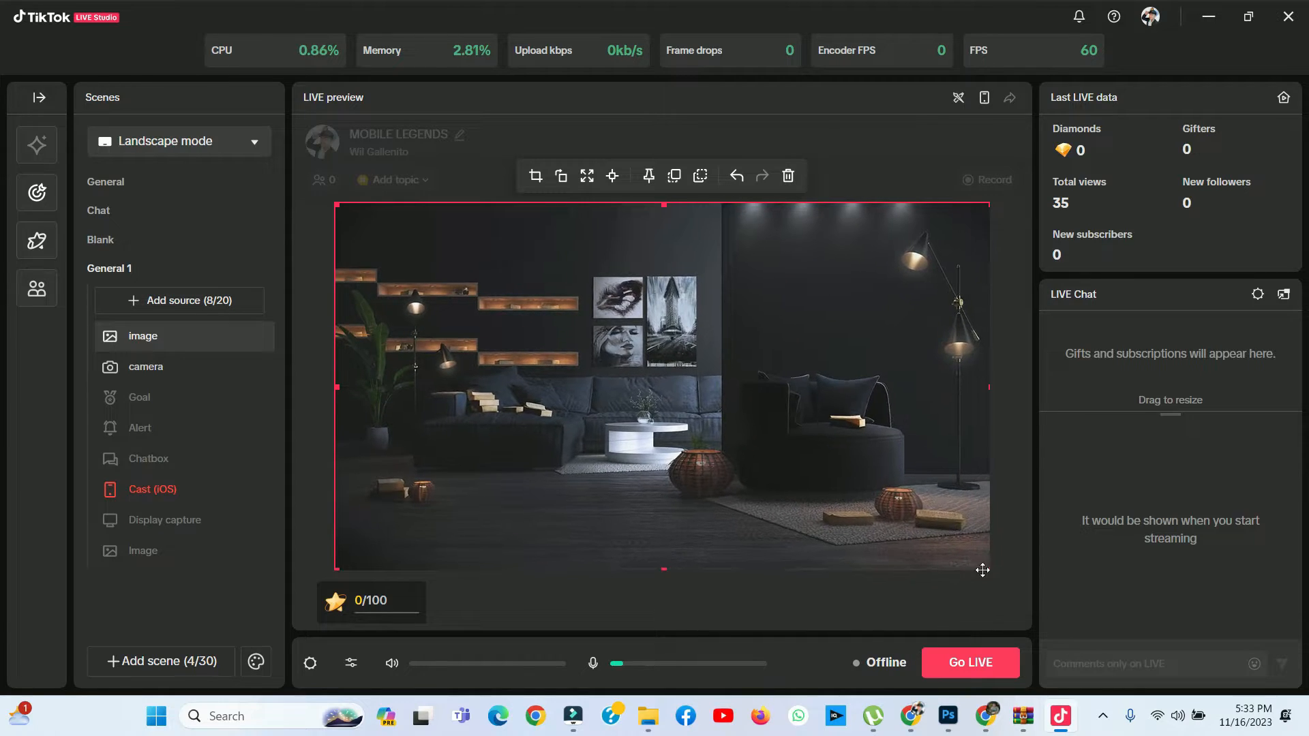
{"action": "left_click", "coordinate": [1030, 546]}
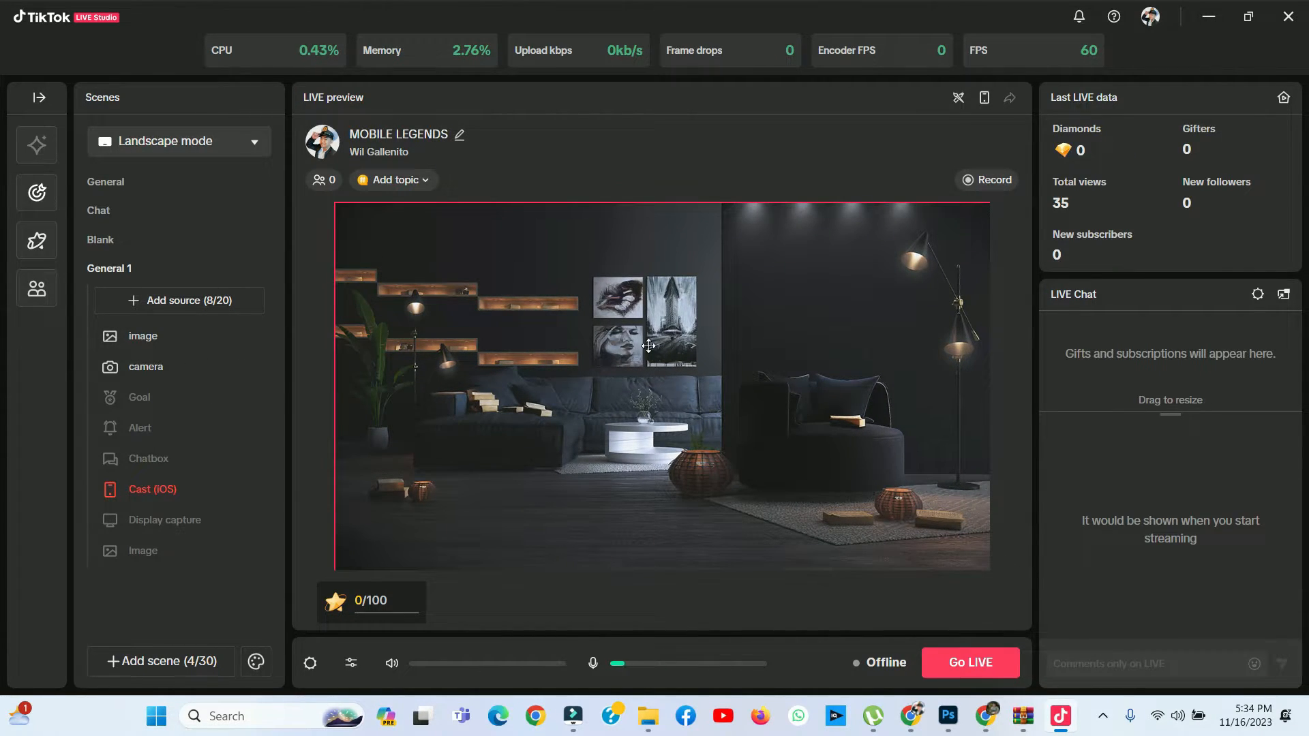
{"action": "left_click", "coordinate": [390, 420]}
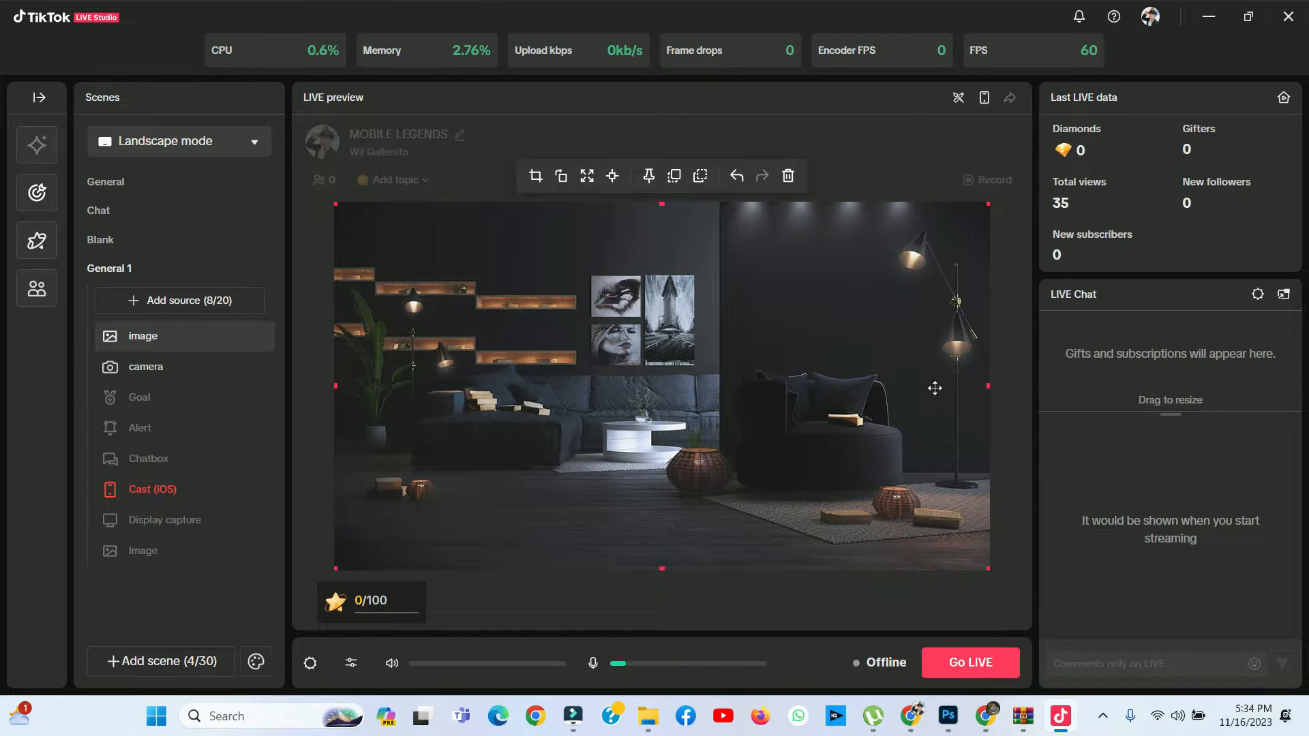
{"action": "left_click", "coordinate": [1021, 410]}
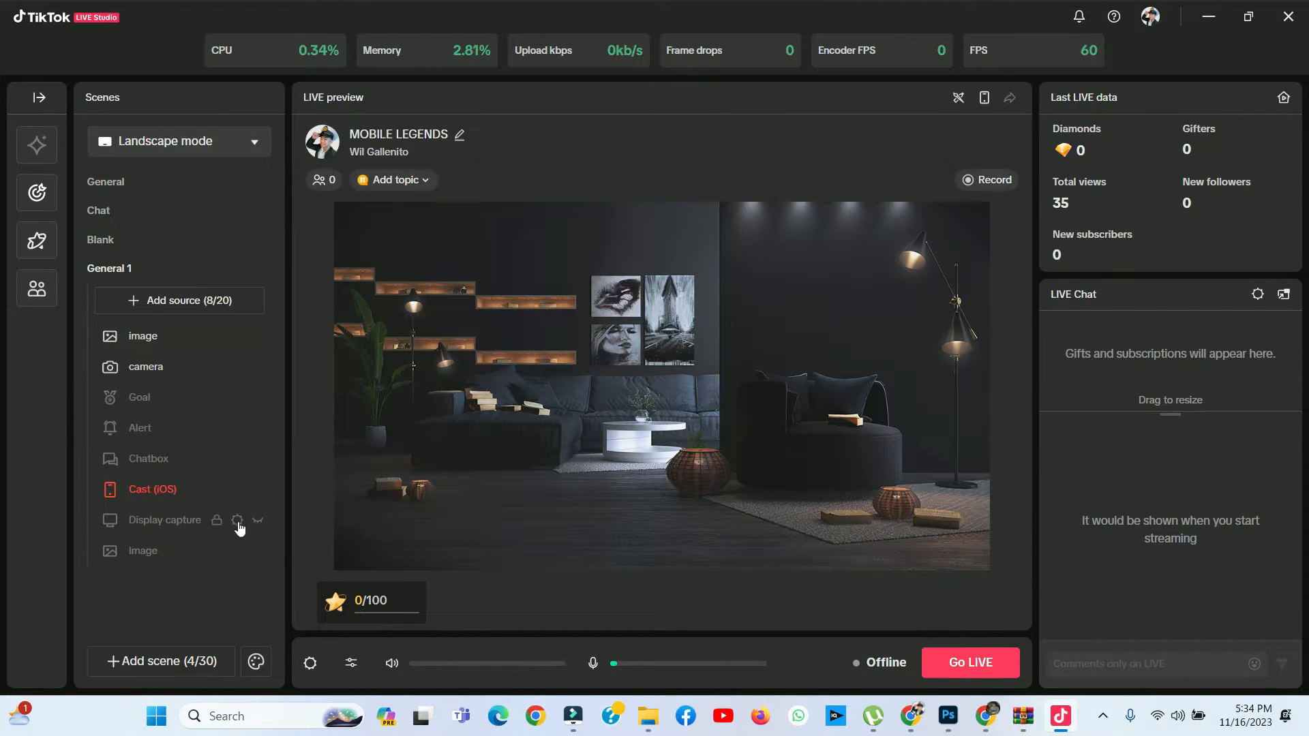
{"action": "left_click_drag", "start_coordinate": [172, 344], "coordinate": [178, 374]}
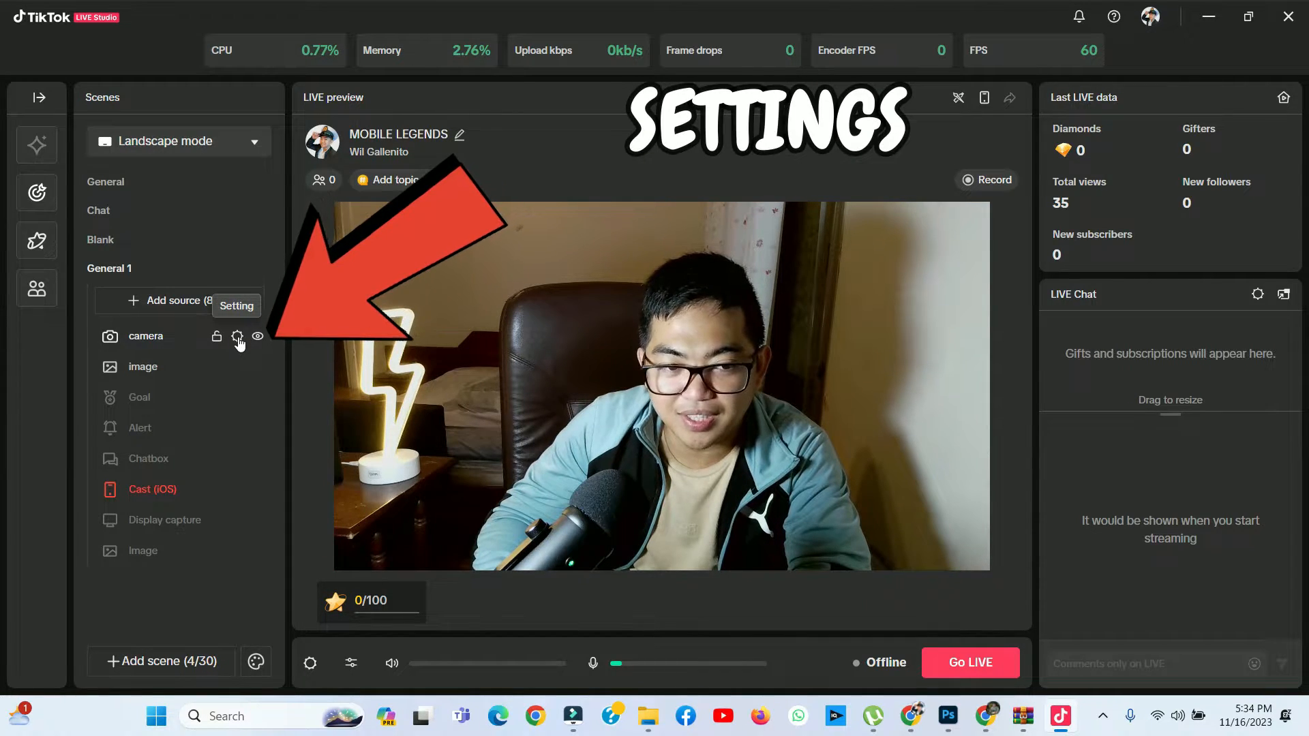
Set the camera source's background option to Foreground and apply the settings
{"action": "left_click", "coordinate": [237, 337]}
{"action": "scroll", "coordinate": [758, 456], "scroll_direction": "down", "scroll_amount": 3}
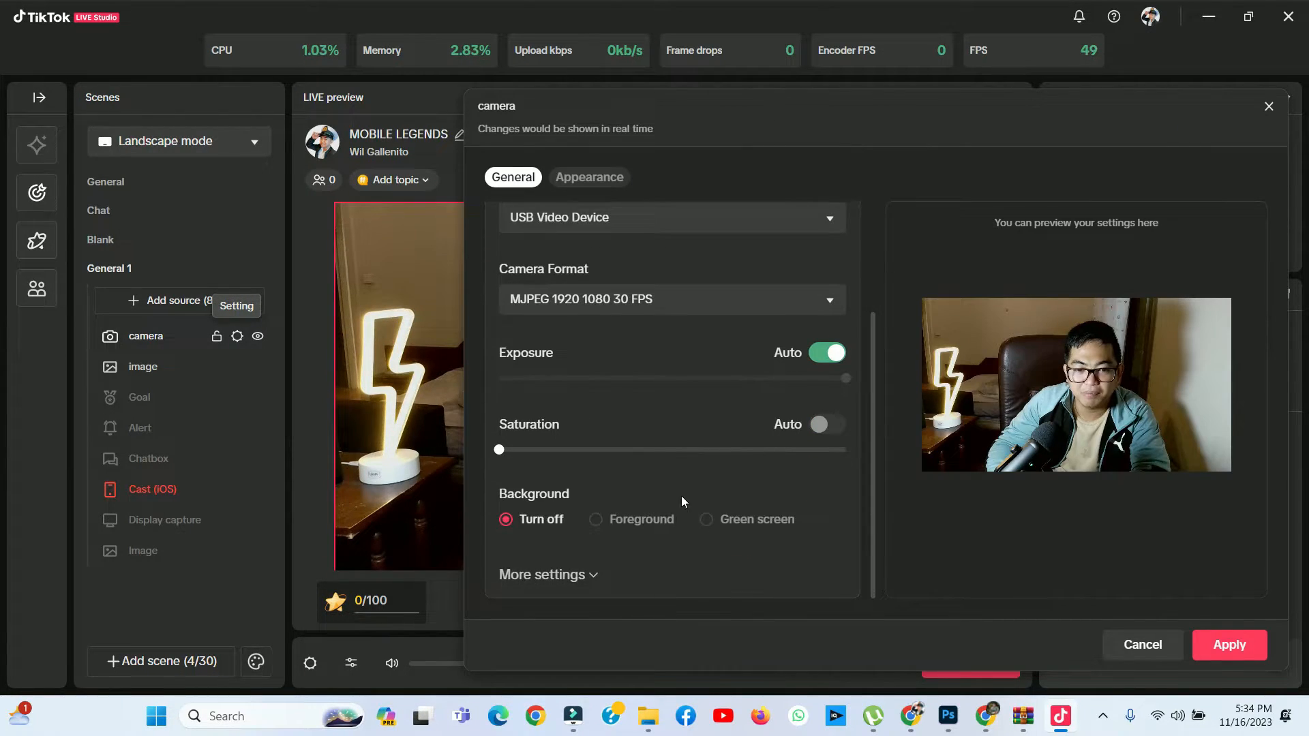
{"action": "left_click", "coordinate": [645, 521]}
{"action": "scroll", "coordinate": [644, 525], "scroll_direction": "down", "scroll_amount": 1}
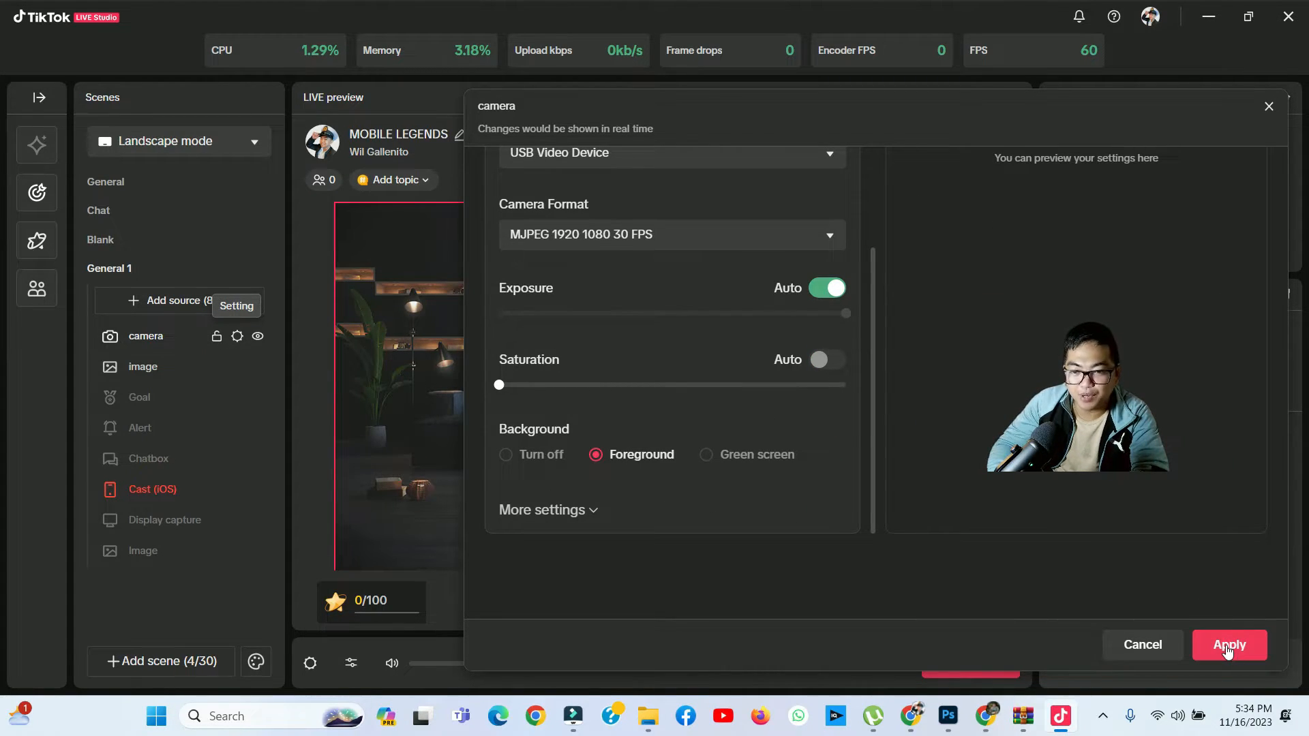
{"action": "left_click", "coordinate": [1228, 651]}
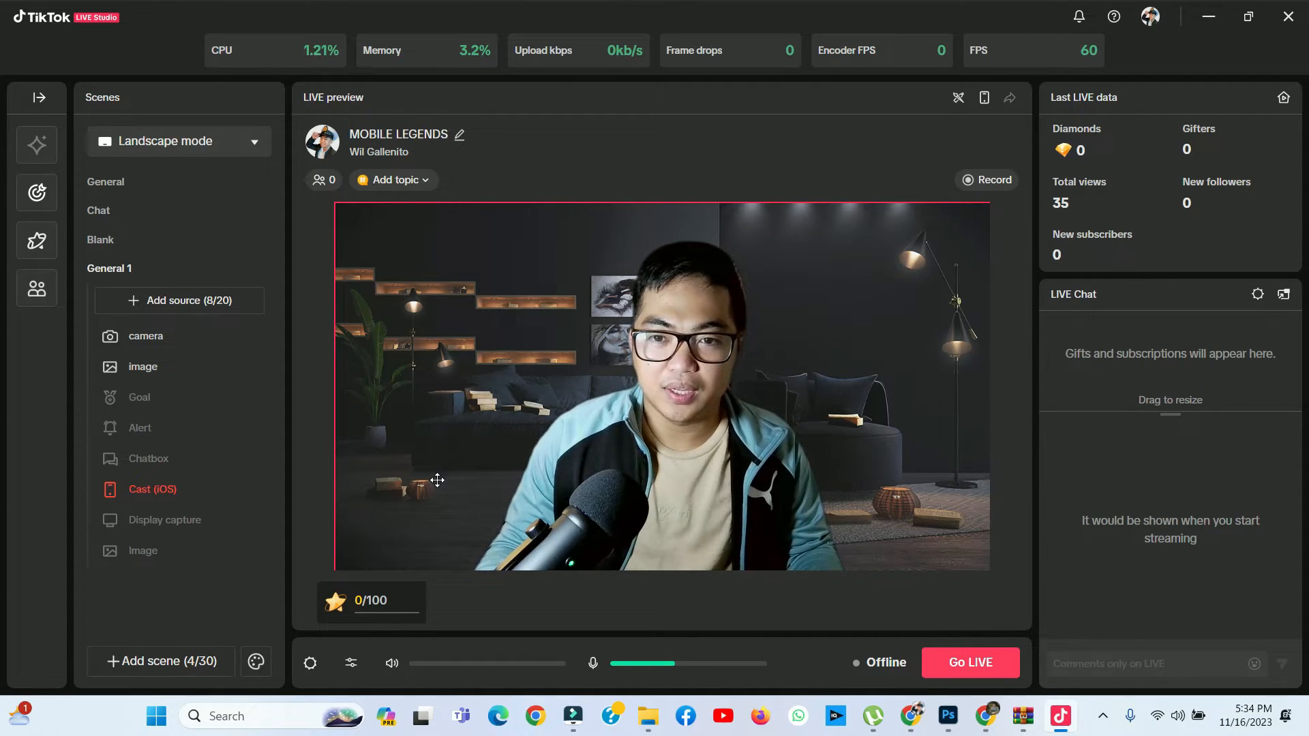
Record a short test clip of the General 1 scene and stop the recording
{"action": "left_click", "coordinate": [983, 181]}
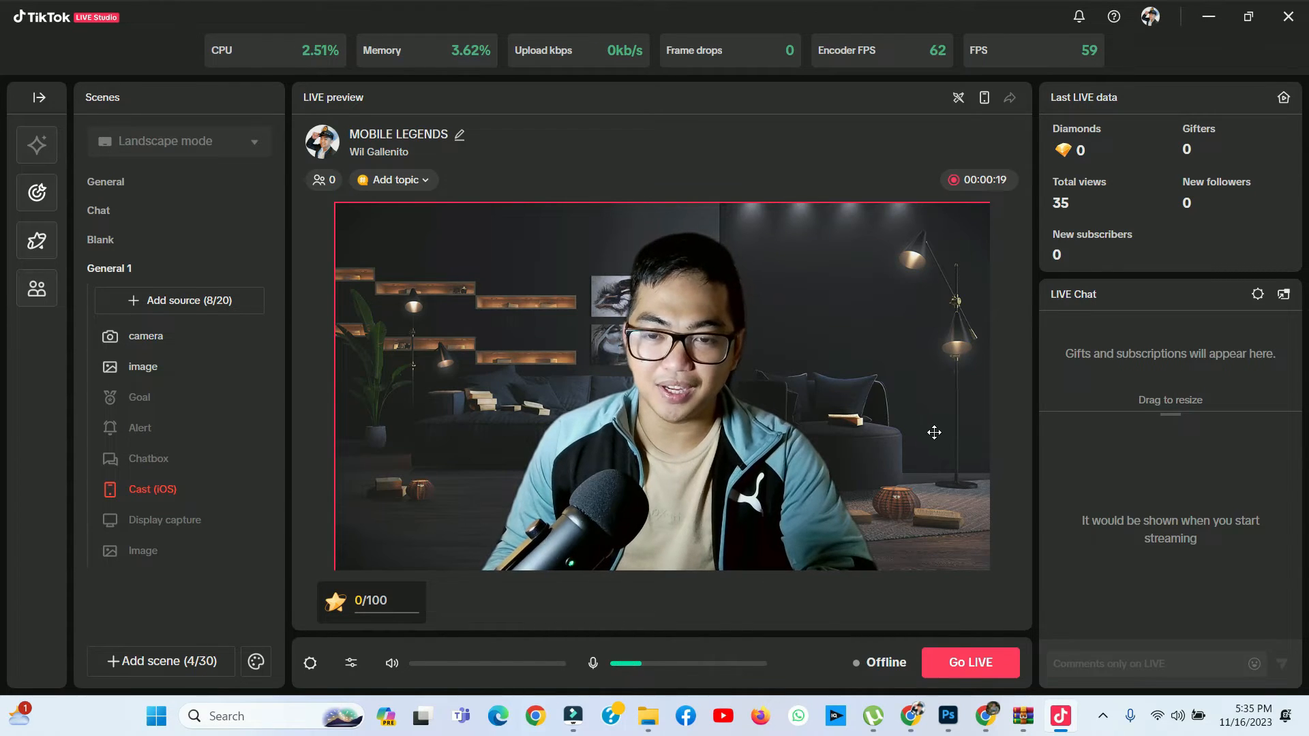
{"action": "left_click", "coordinate": [984, 181]}
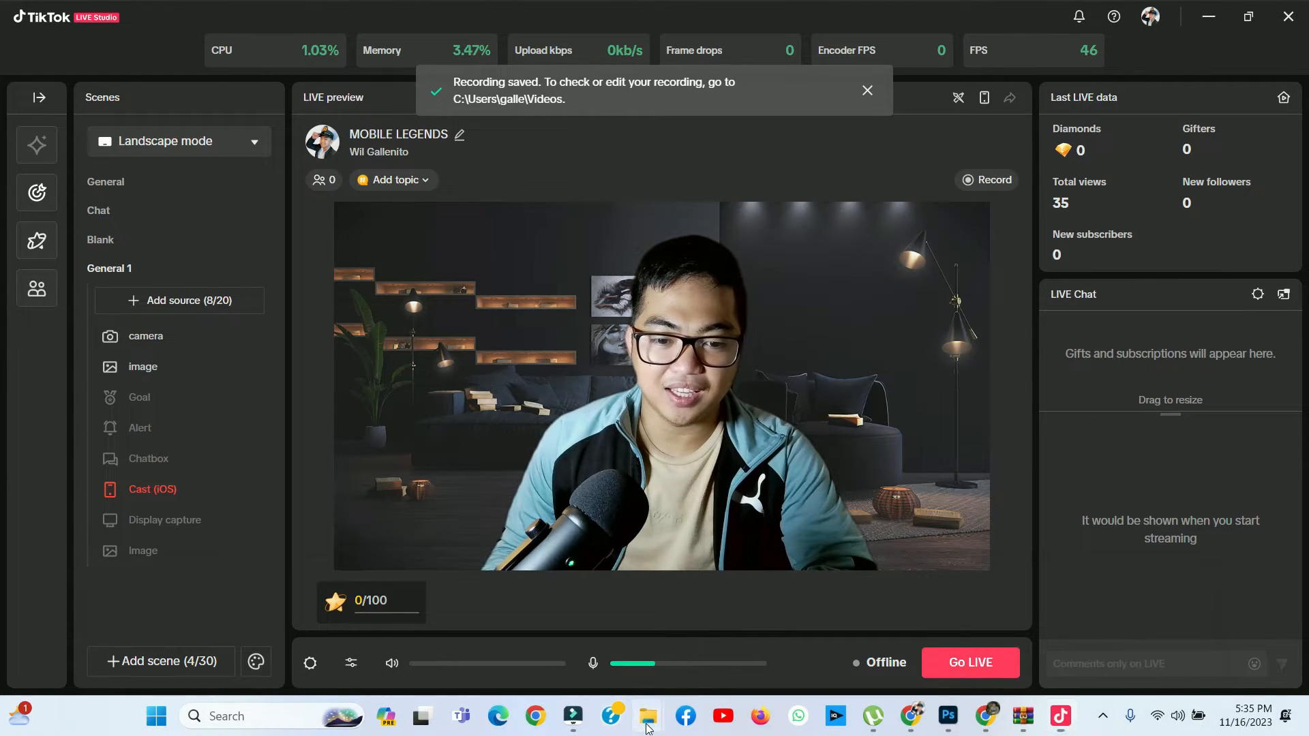
{"action": "mouse_move", "coordinate": [648, 716]}
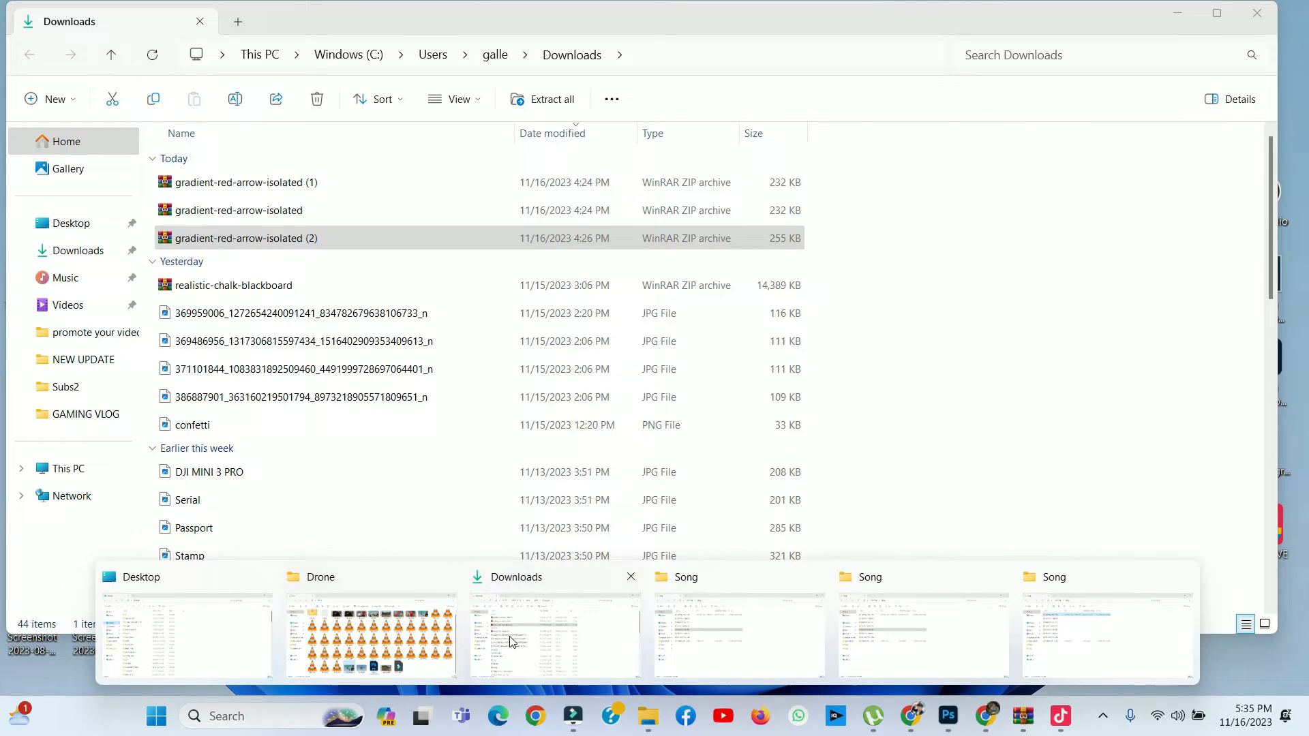
{"action": "left_click", "coordinate": [511, 641]}
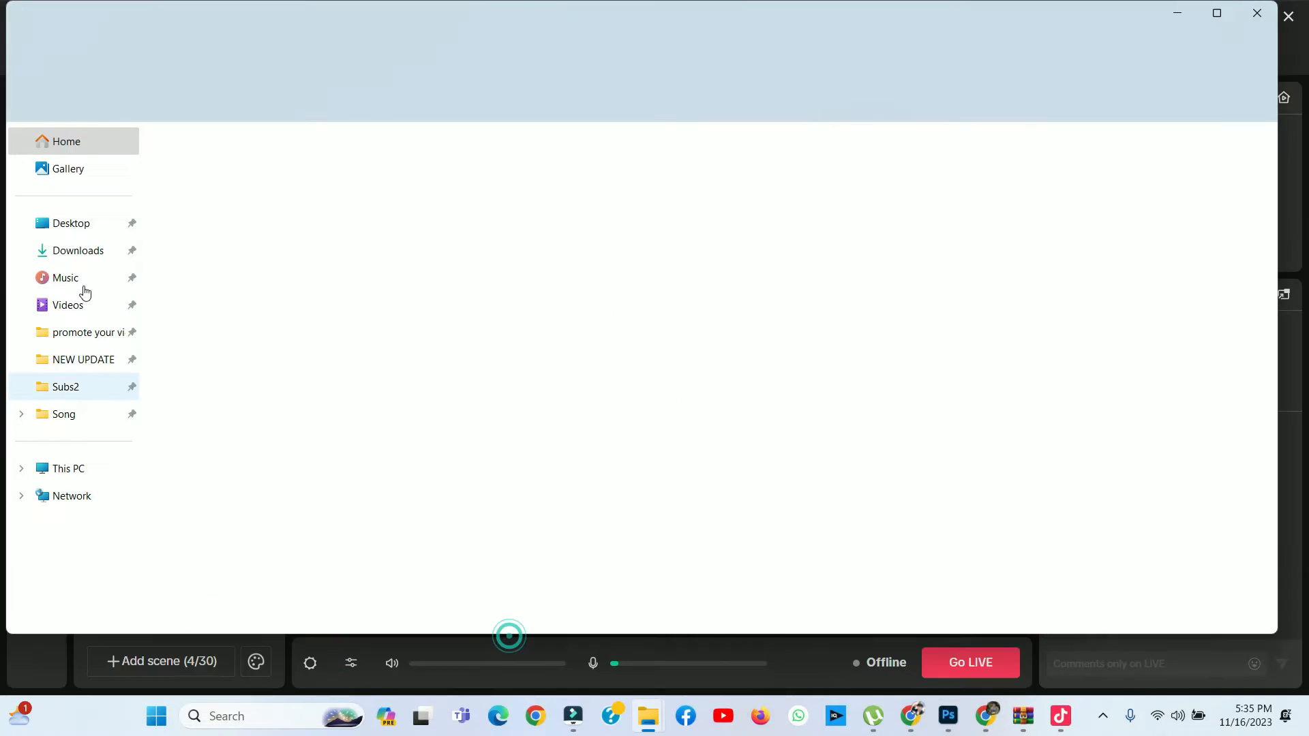
{"action": "left_click", "coordinate": [81, 305]}
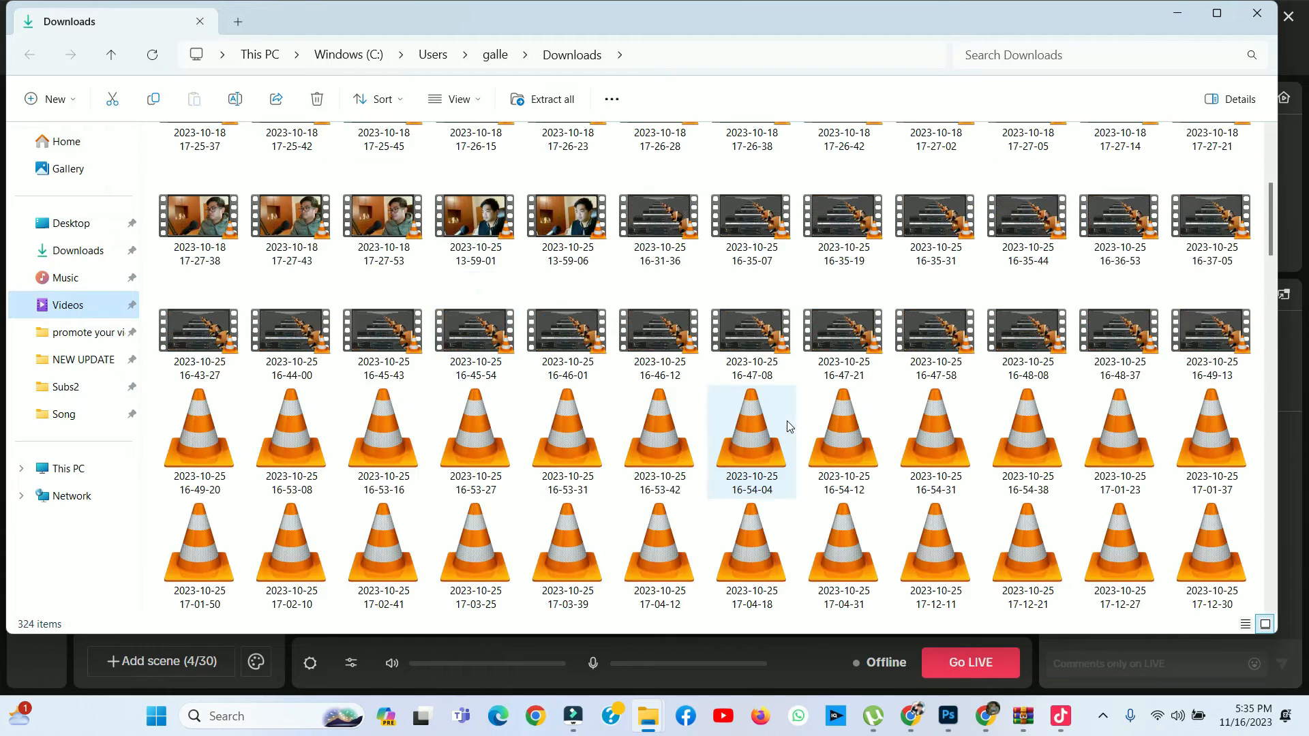
{"action": "scroll", "coordinate": [847, 437], "scroll_direction": "down", "scroll_amount": 15}
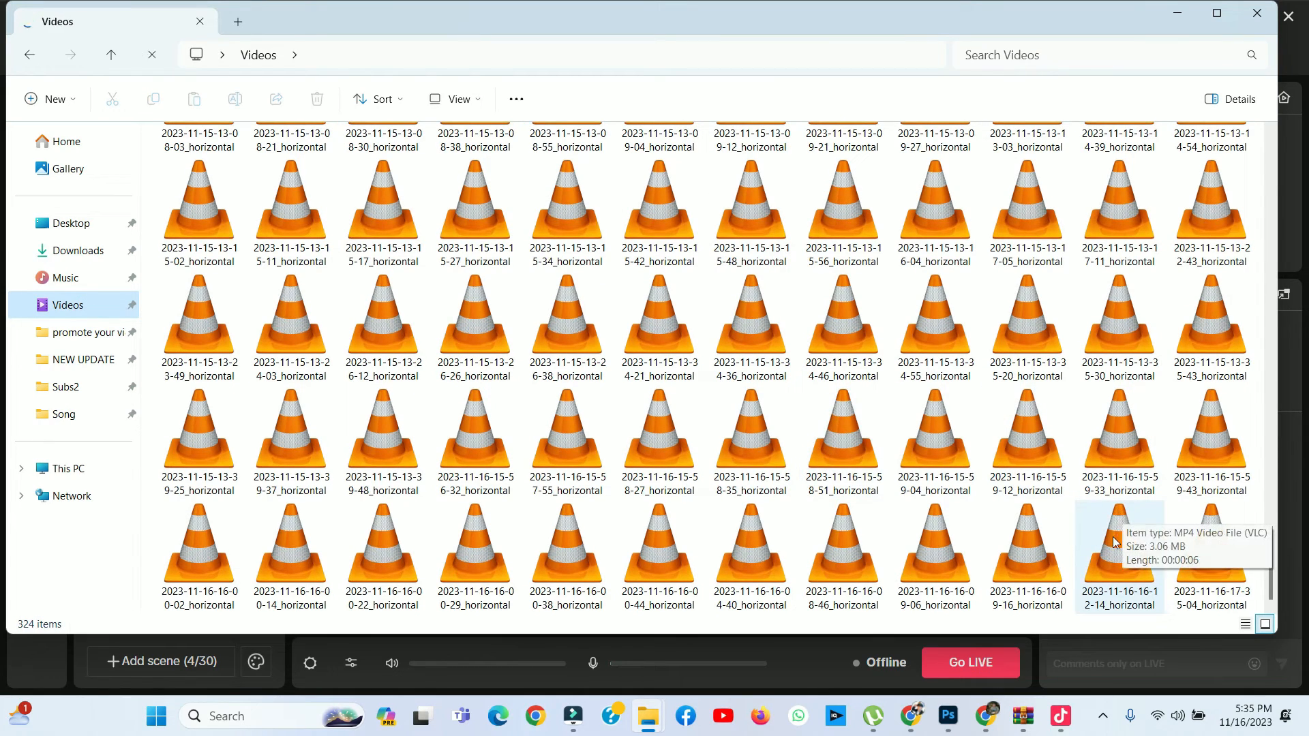
{"action": "double_click", "coordinate": [1235, 570]}
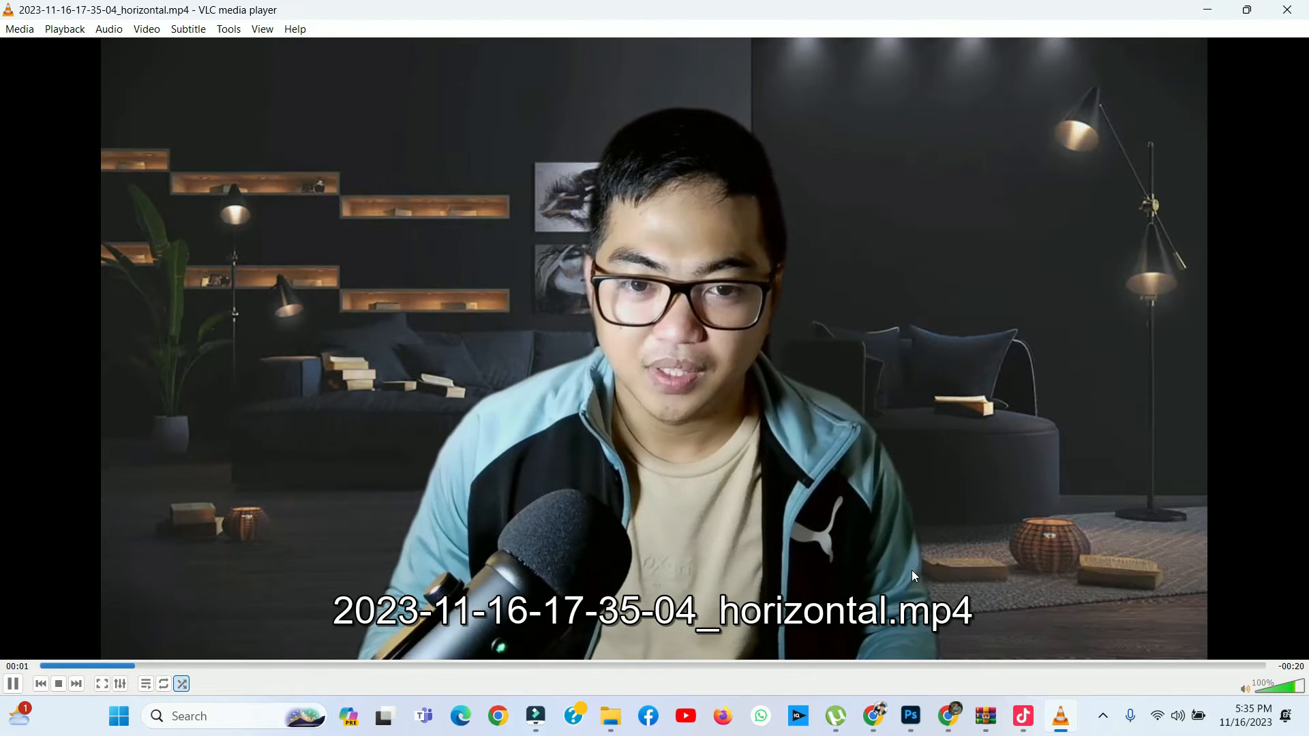
Review the test recording's background with pauses, close VLC, minimize File Explorer and return to TikTok LIVE Studio
{"action": "key", "text": "space"}
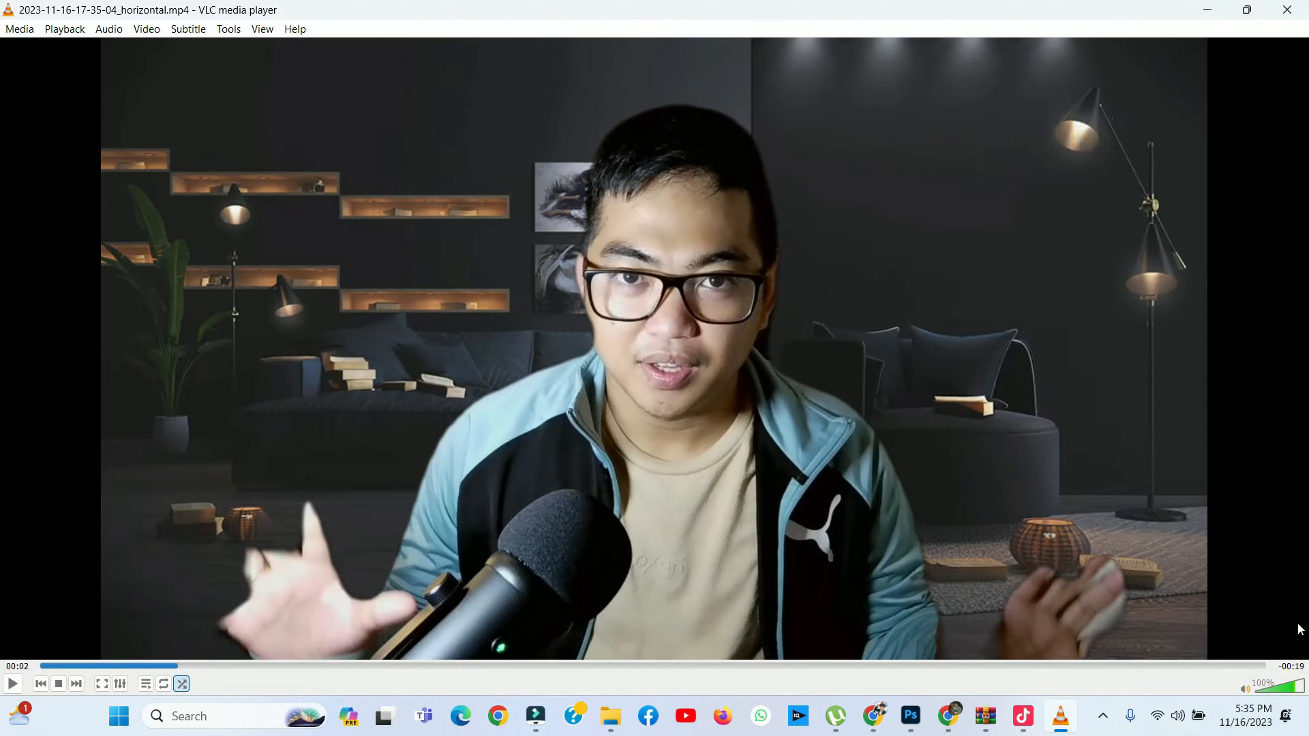
{"action": "key", "text": "space"}
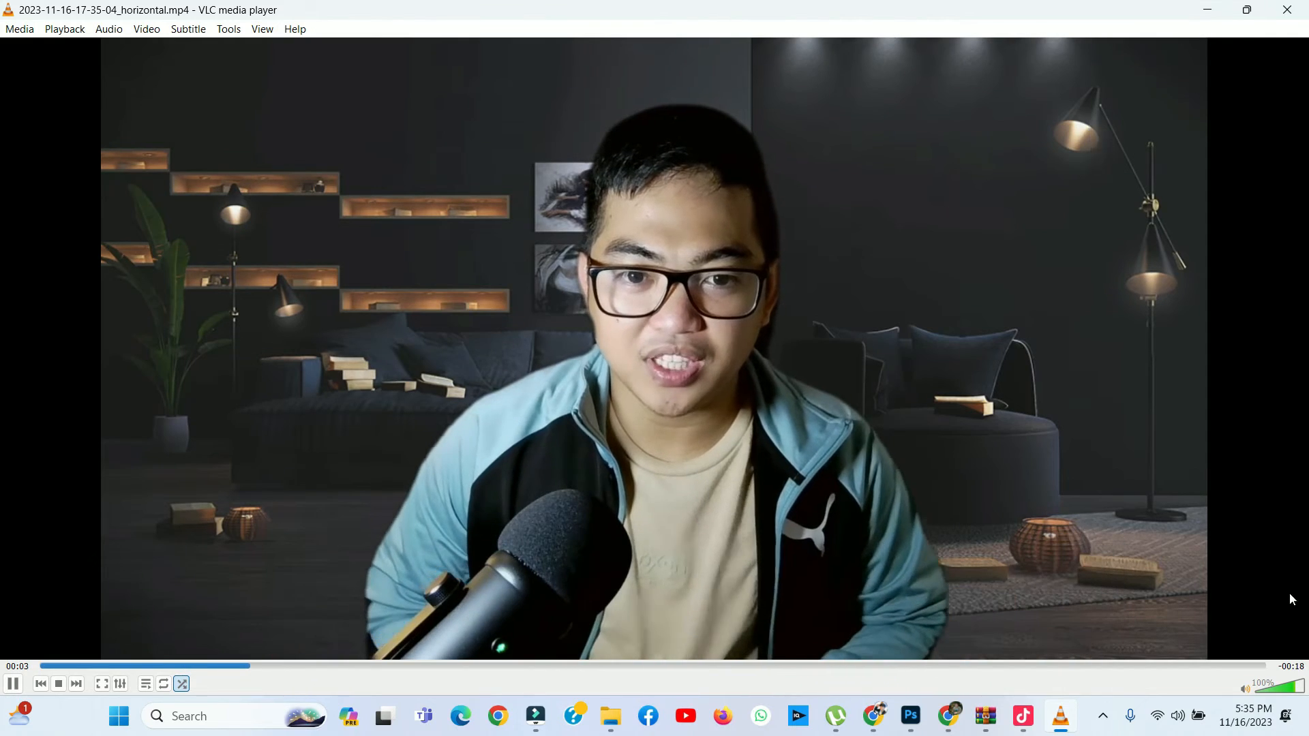
{"action": "key", "text": "space"}
{"action": "key", "text": "space"}
{"action": "key", "text": "space"}
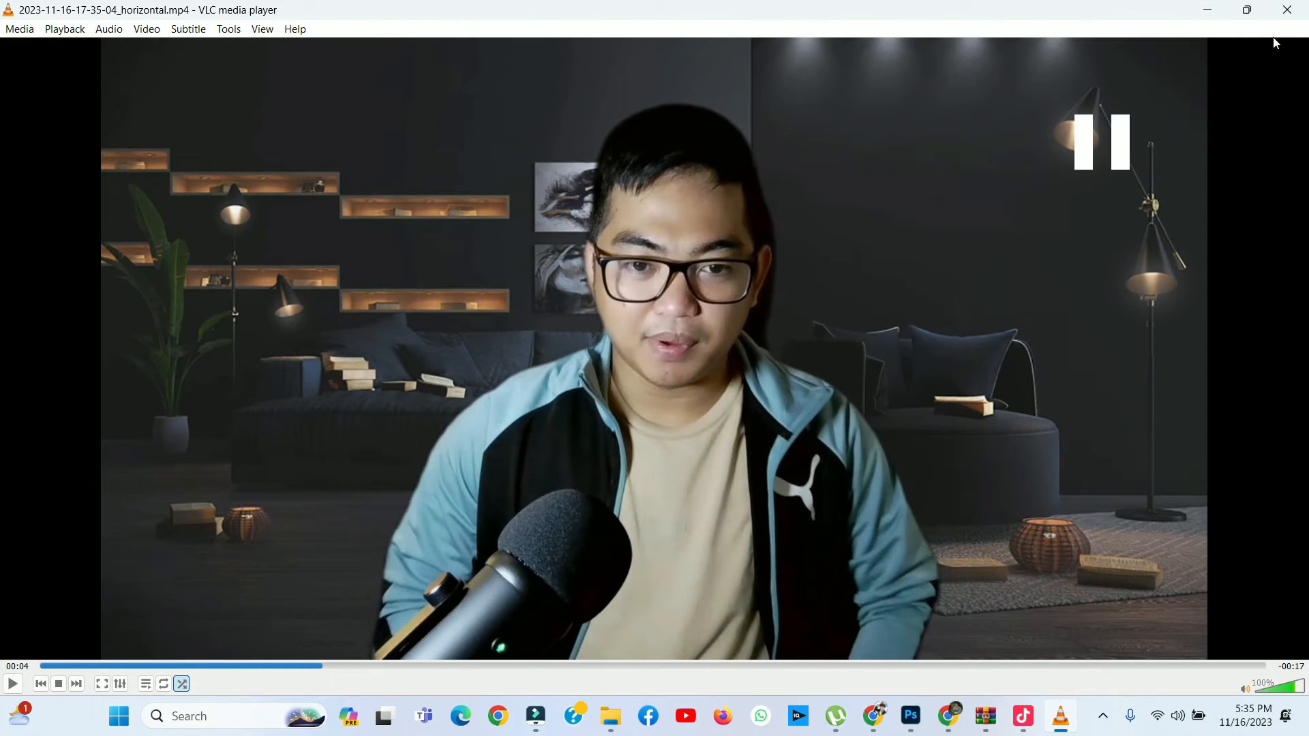
{"action": "left_click", "coordinate": [1288, 15]}
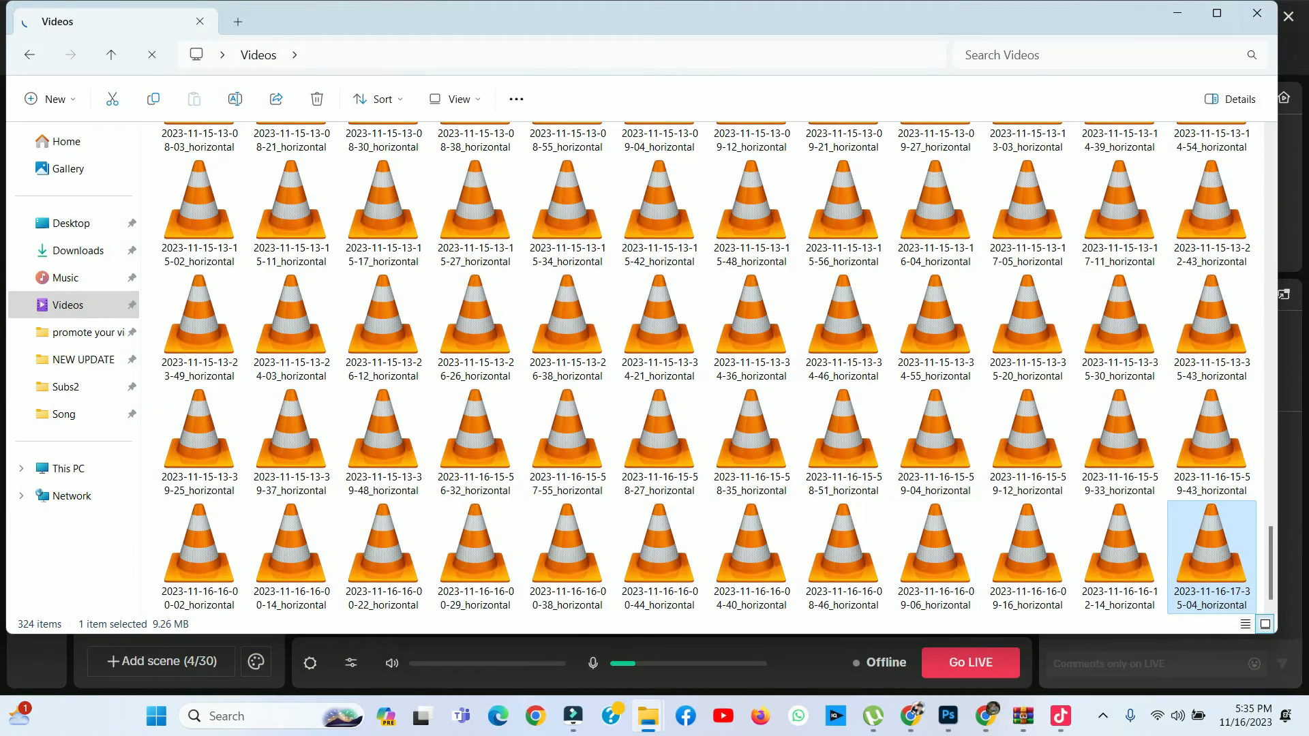
{"action": "left_click", "coordinate": [1189, 13]}
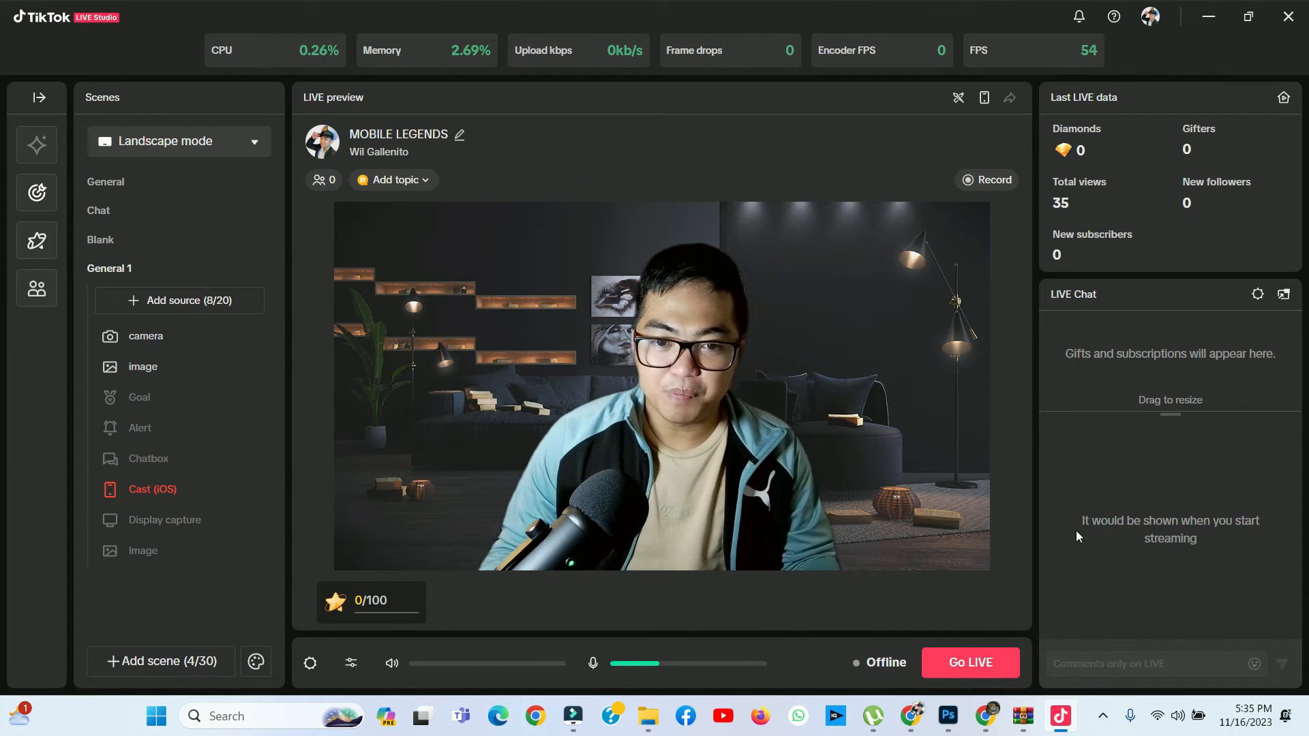